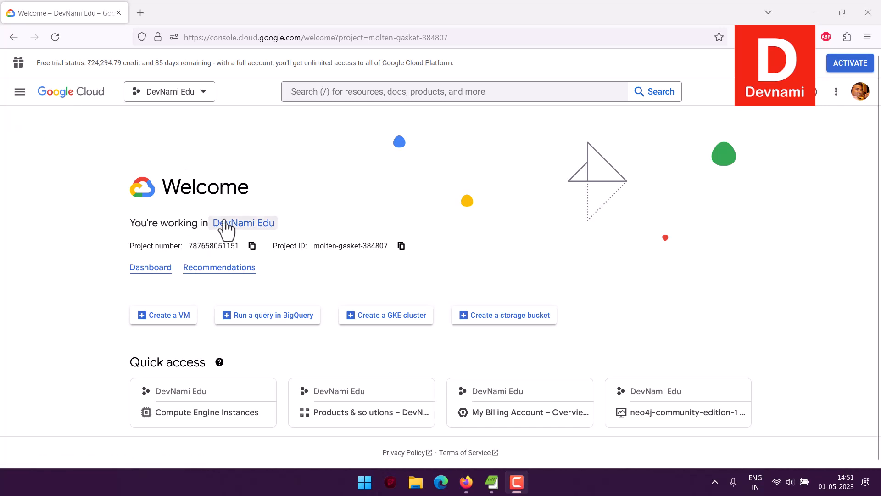
# Step: Start creating a VM instance in Compute Engine and open the Marketplace of ready-to-go solutions
pyautogui.click(20, 92)
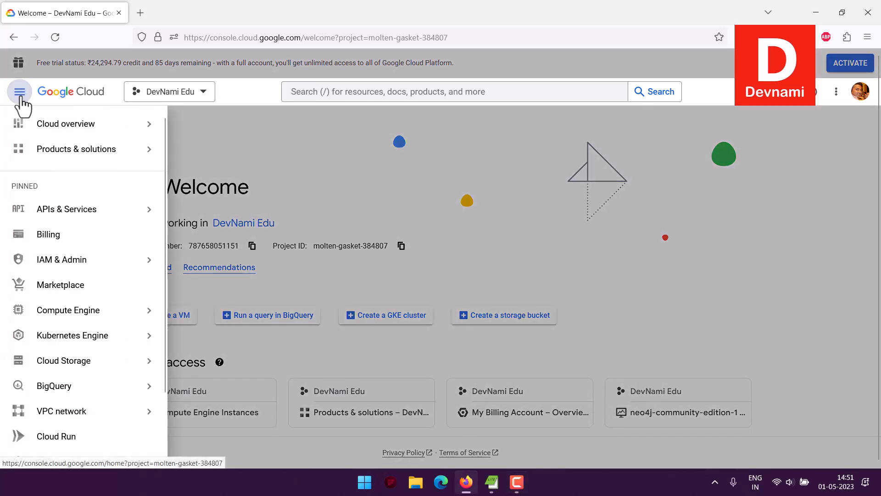
pyautogui.moveTo(67, 314)
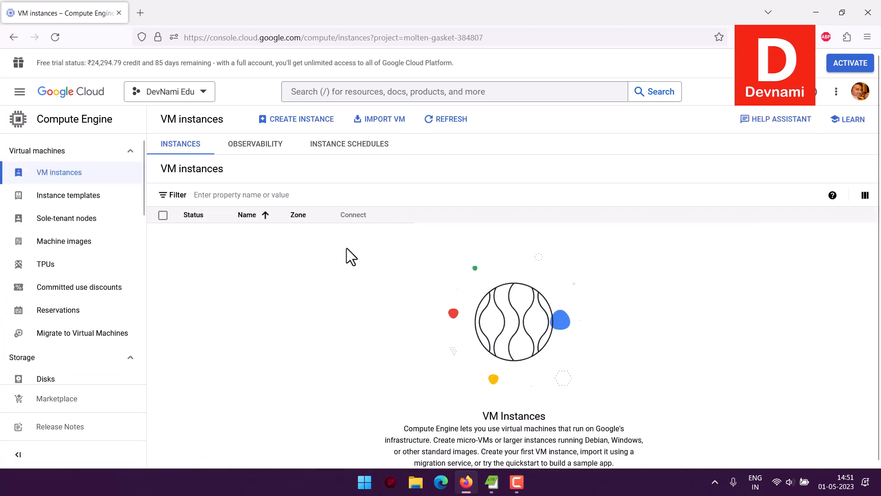
pyautogui.click(297, 119)
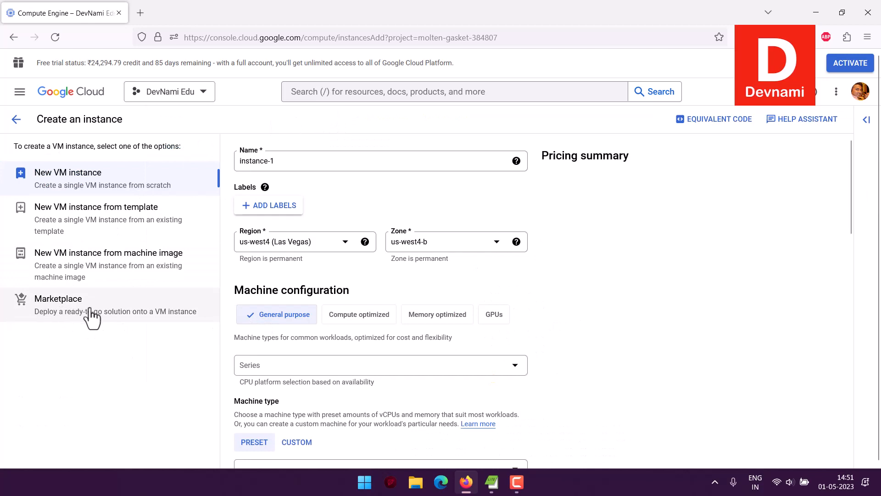
pyautogui.click(60, 314)
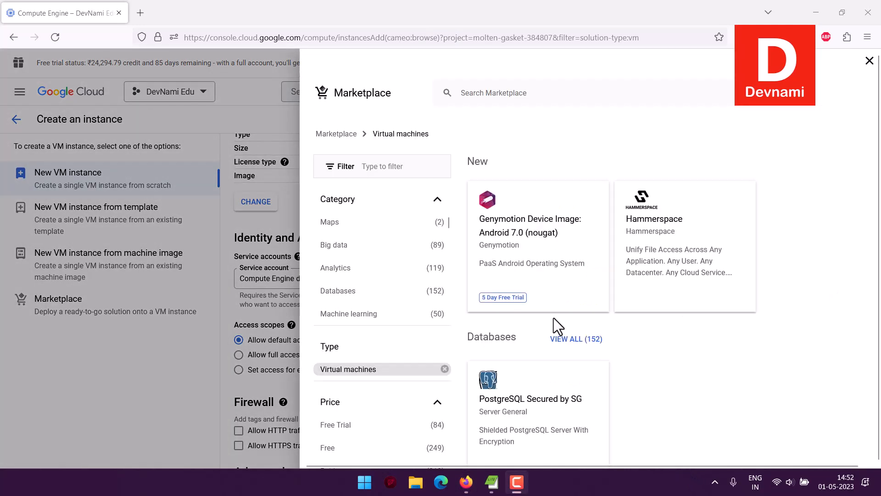
# Step: Filter the virtual machine solutions to free ones and search the Marketplace for redis
pyautogui.click(333, 448)
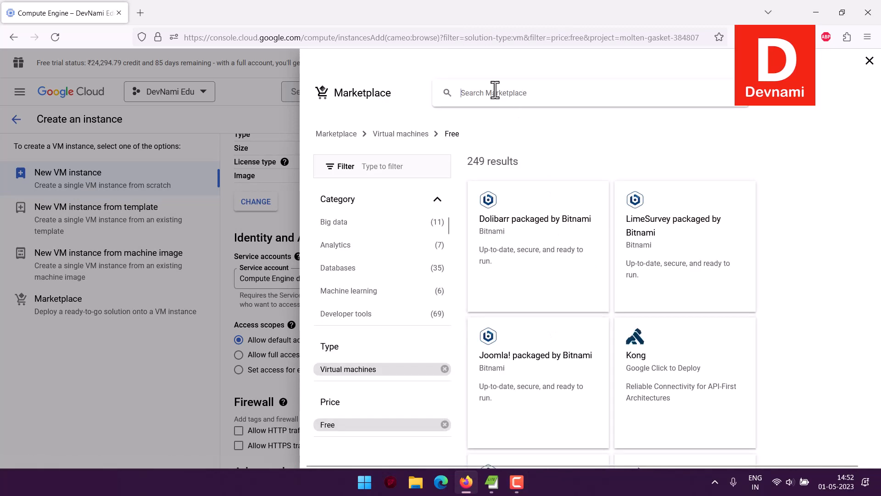
pyautogui.click(495, 90)
pyautogui.write('redis')
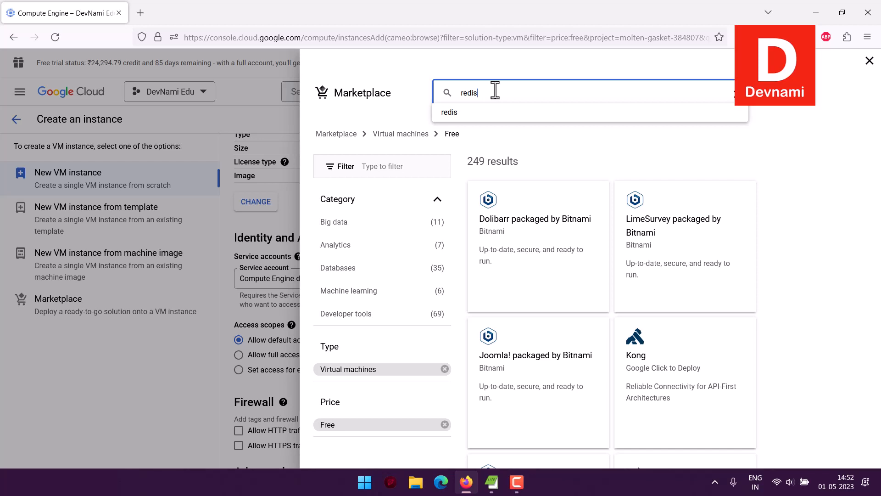
pyautogui.press('Return')
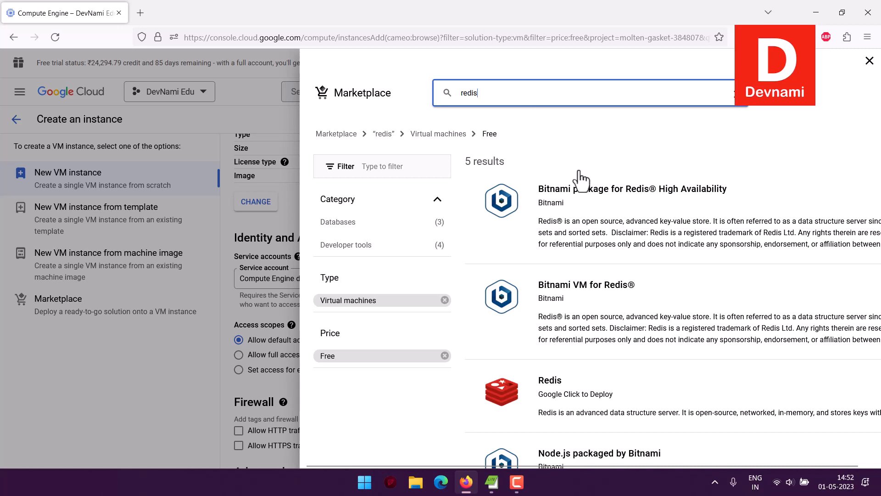
# Step: Open the Redis solution by Google Click to Deploy and check its pricing and infrastructure fee
pyautogui.scroll(-2, 720, 220)
pyautogui.scroll(-2, 560, 246)
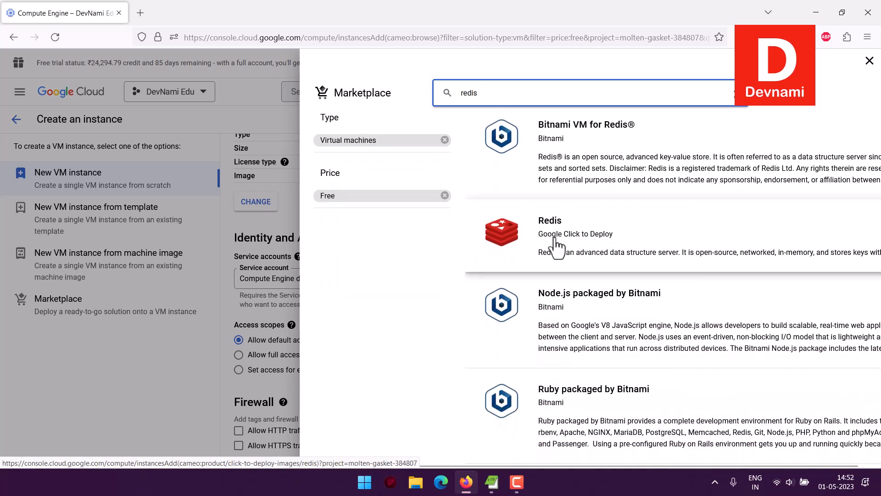
pyautogui.click(564, 244)
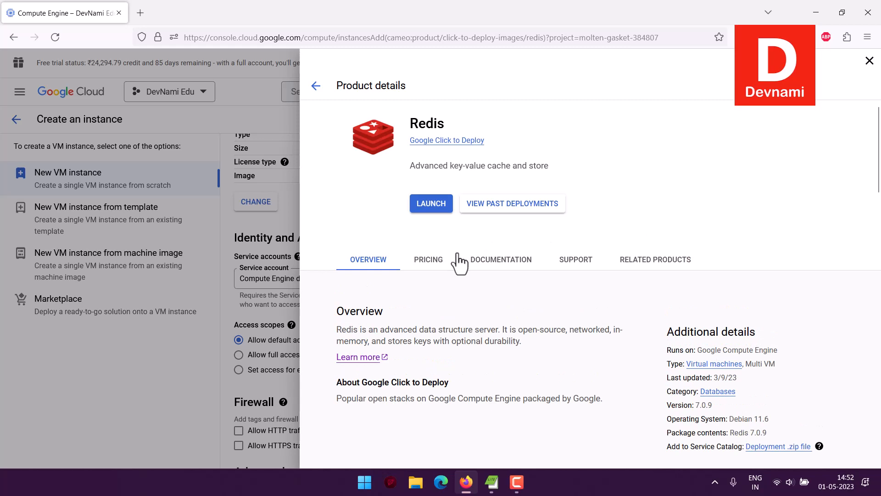
pyautogui.click(442, 260)
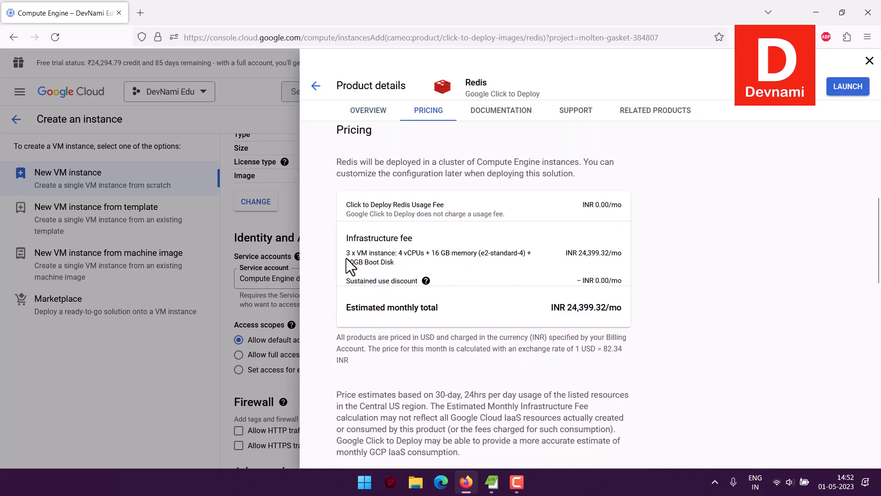
pyautogui.moveTo(346, 257); pyautogui.dragTo(377, 264)
pyautogui.click(412, 261)
pyautogui.scroll(8, 459, 255)
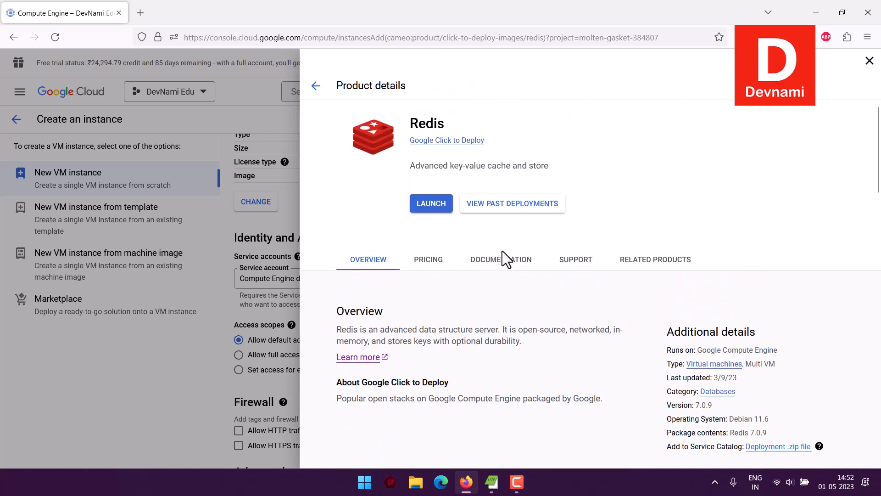
# Step: Launch the Redis solution to open its new deployment configuration form
pyautogui.click(415, 208)
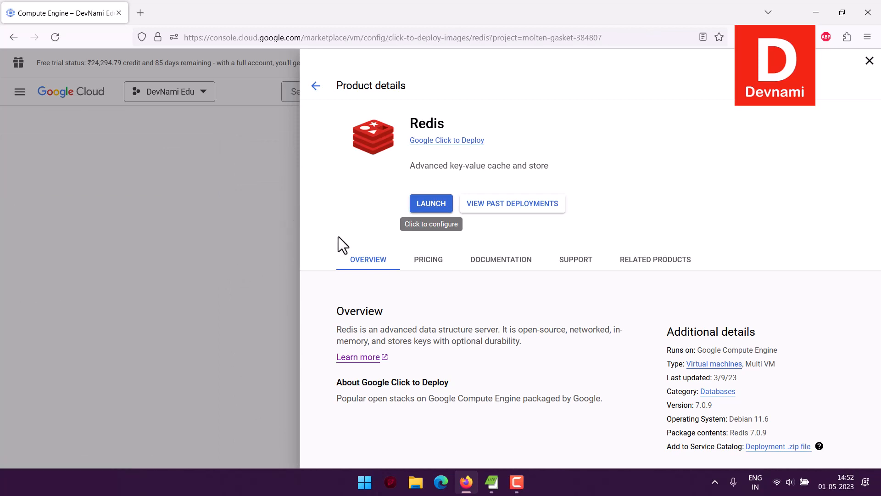
pyautogui.click(435, 204)
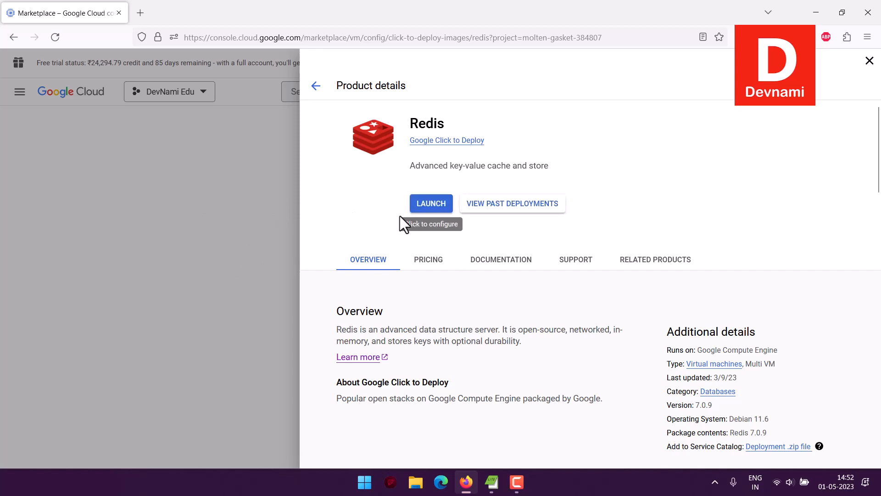
pyautogui.click(430, 210)
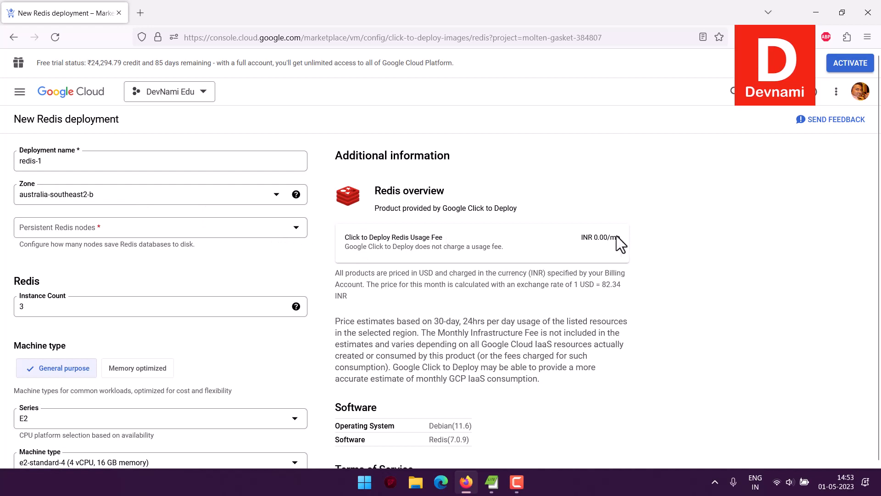
# Step: Set the Redis deployment's machine type to e2-medium
pyautogui.scroll(-5, 632, 249)
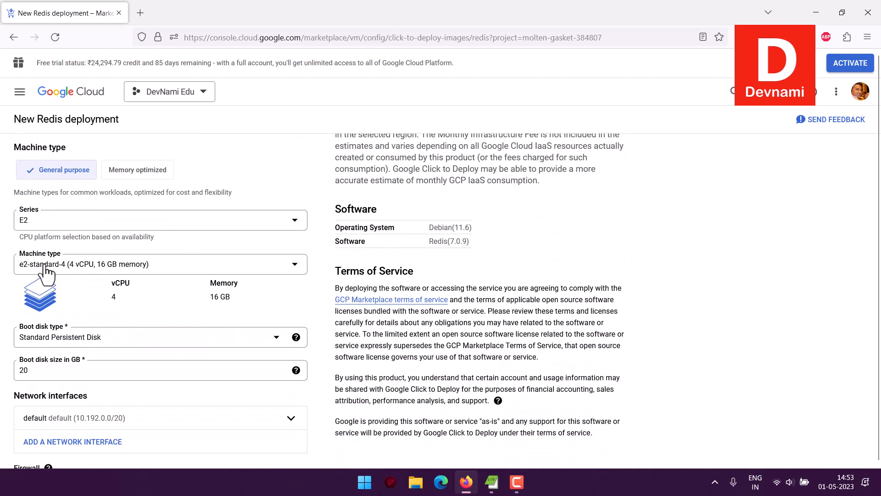
pyautogui.click(294, 269)
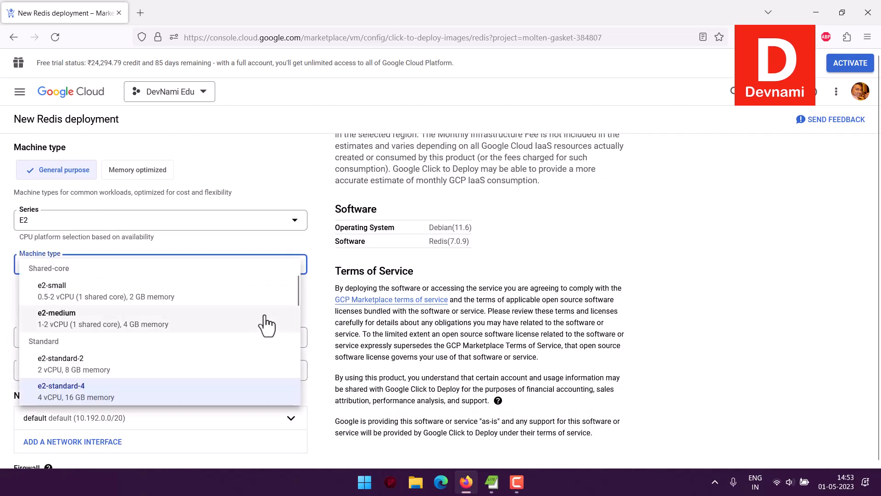
pyautogui.scroll(1, 280, 335)
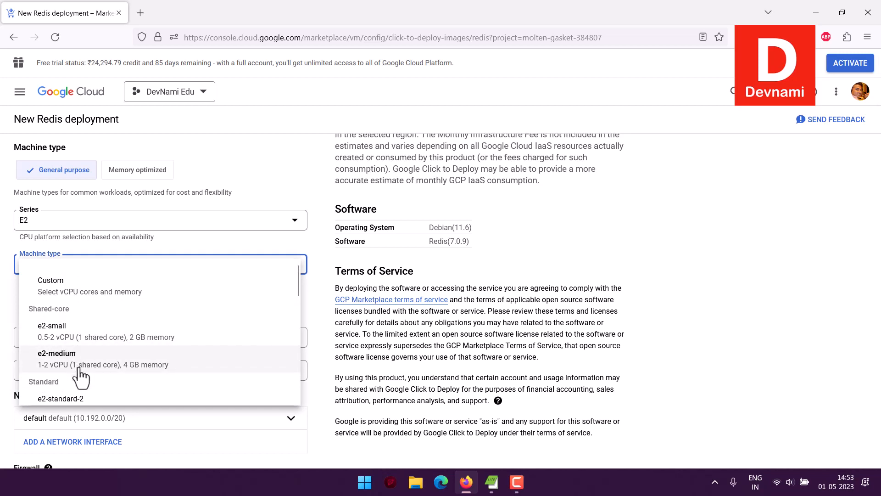
pyautogui.click(261, 368)
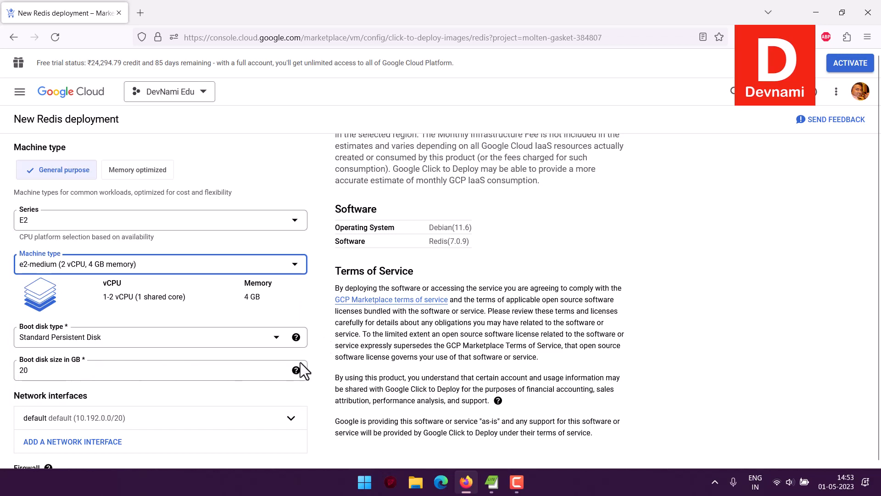
# Step: Review the boot disk size, network interface, firewall and Stackdriver settings of the Redis deployment
pyautogui.scroll(2, 318, 346)
pyautogui.scroll(-3, 318, 346)
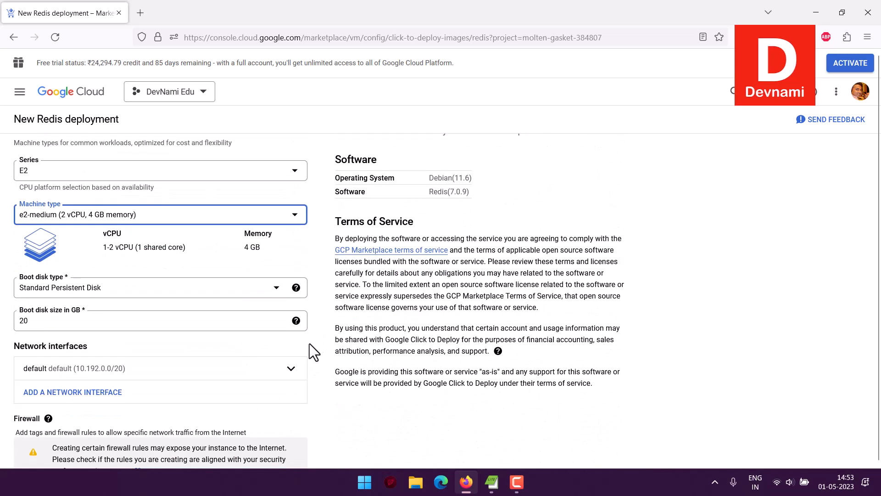
pyautogui.click(101, 321)
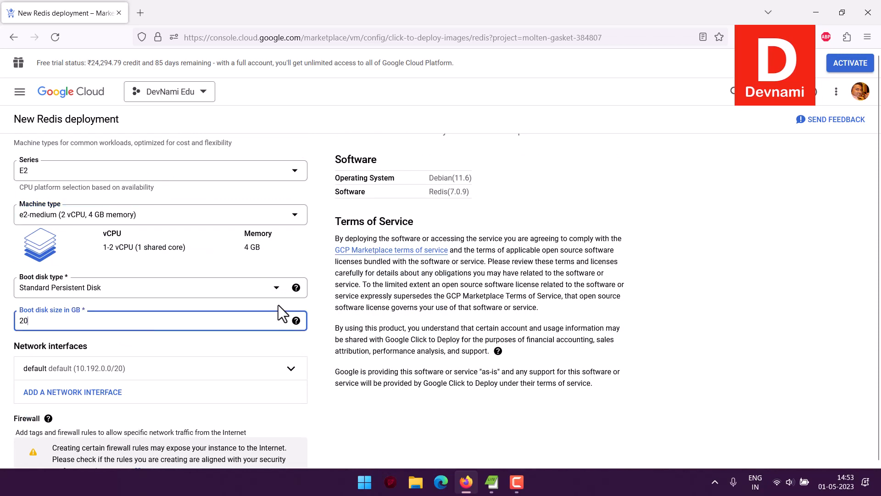
pyautogui.scroll(-4, 334, 309)
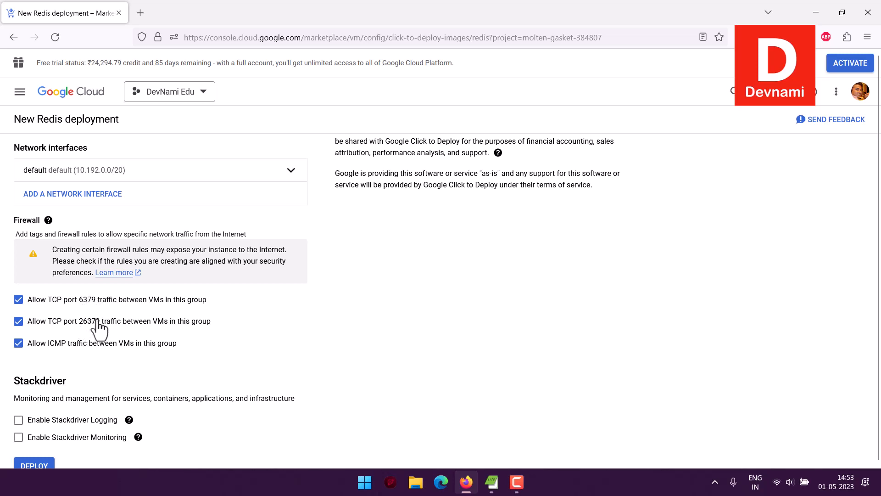
pyautogui.scroll(-1, 99, 328)
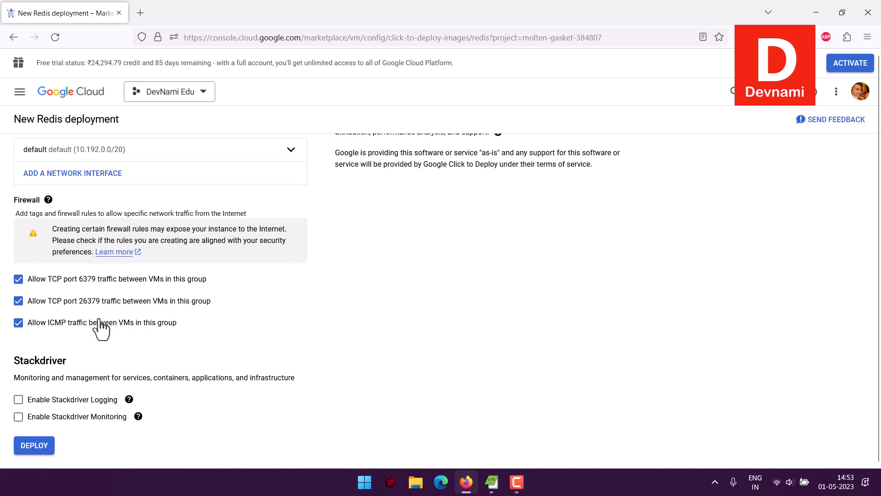
pyautogui.scroll(10, 100, 321)
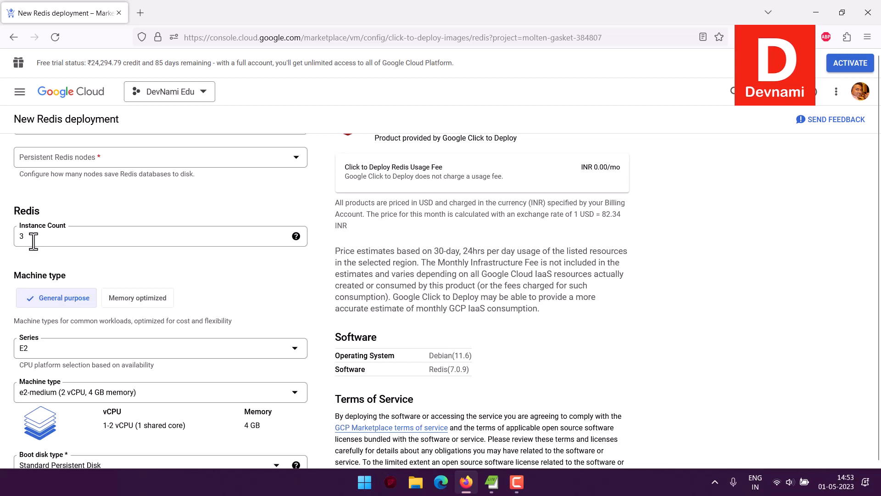
# Step: Set the Redis deployment's machine type to e2-small
pyautogui.click(296, 236)
pyautogui.scroll(-2, 312, 302)
pyautogui.click(296, 296)
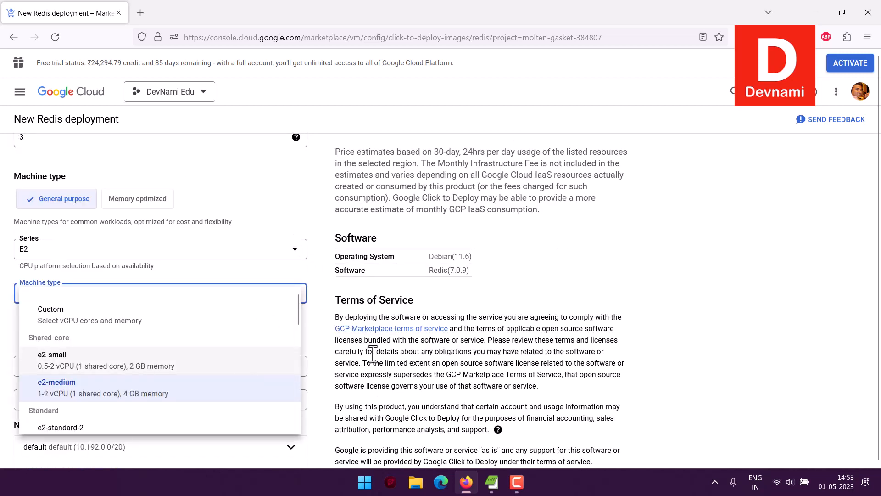
pyautogui.press('Return')
pyautogui.click(303, 320)
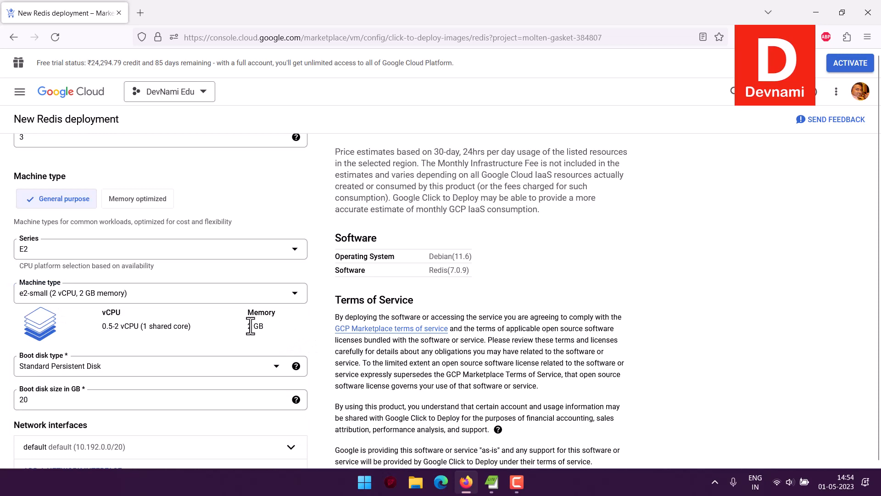
# Step: Review the deployment form, the operating system and Redis software versions, and the available E2 machine types
pyautogui.scroll(3, 310, 323)
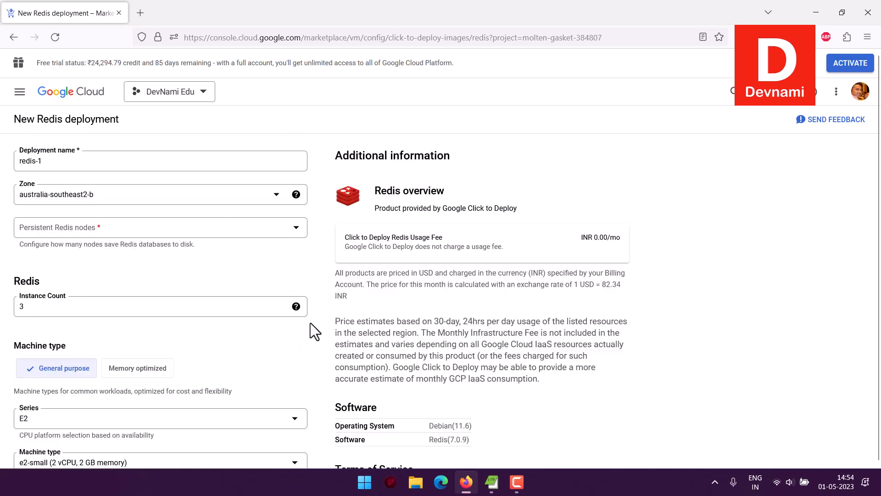
pyautogui.scroll(-9, 310, 323)
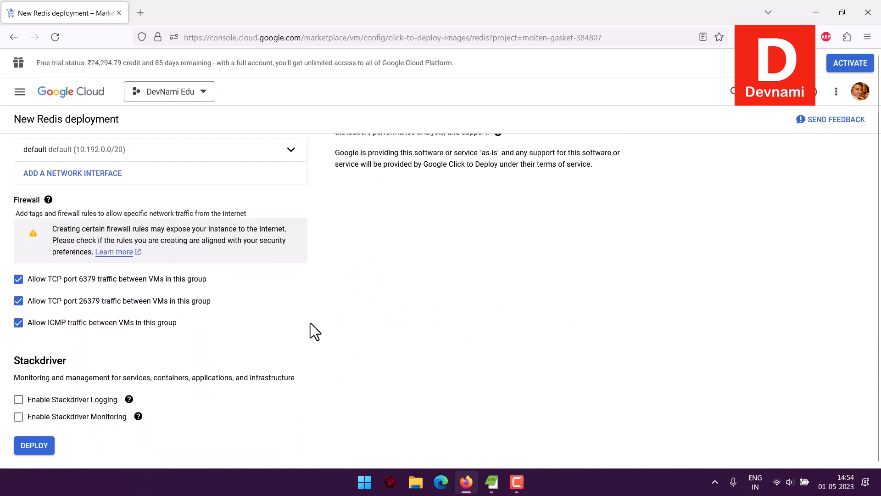
pyautogui.scroll(6, 310, 323)
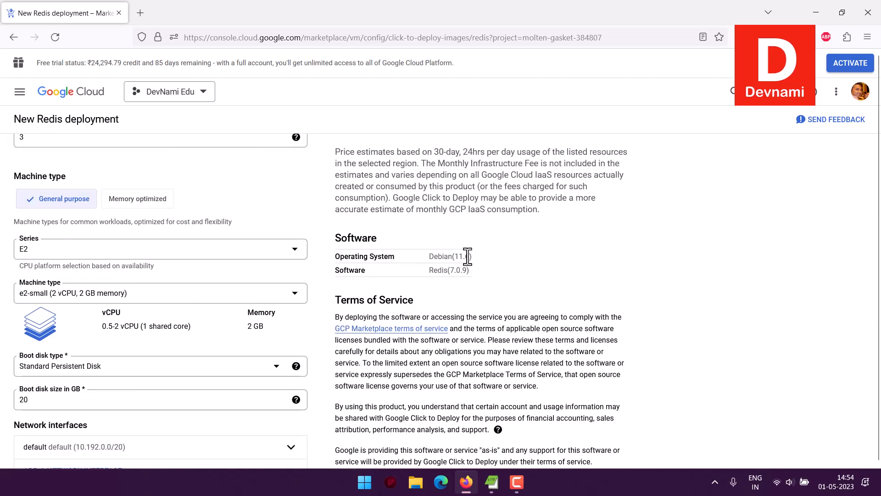
pyautogui.moveTo(434, 256); pyautogui.dragTo(469, 275)
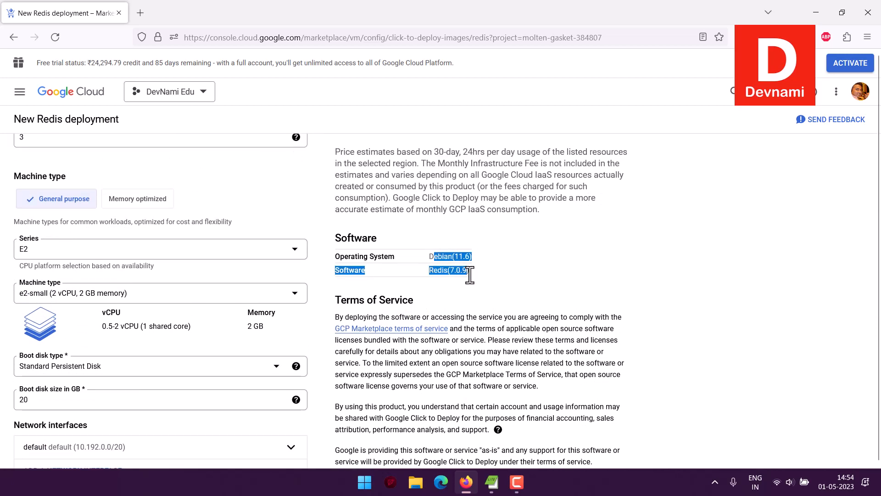
pyautogui.click(438, 257)
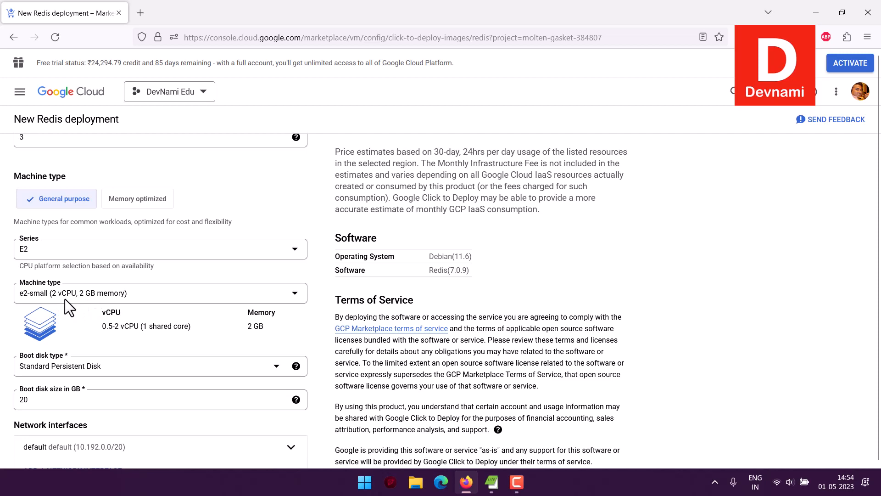
pyautogui.click(294, 296)
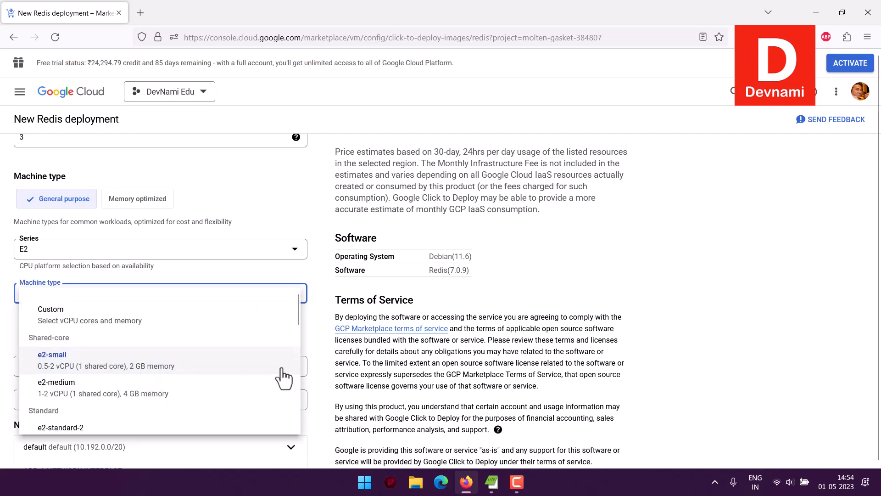
pyautogui.scroll(-7, 285, 374)
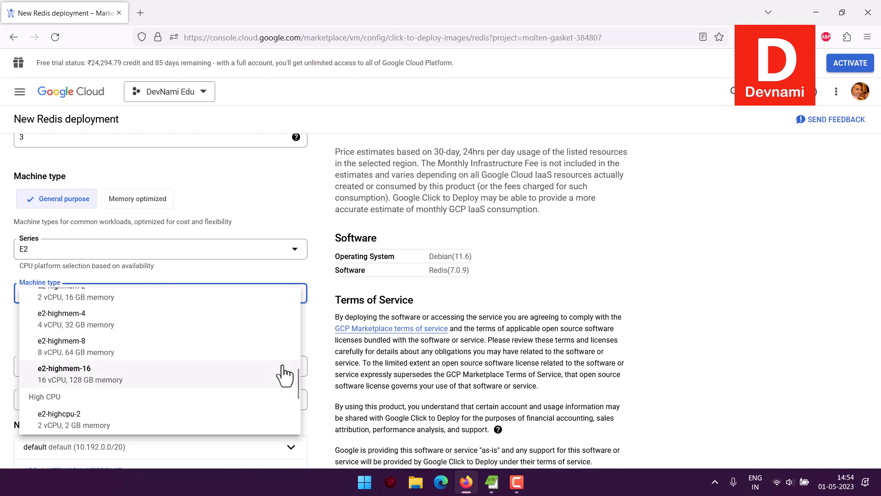
pyautogui.scroll(-3, 285, 374)
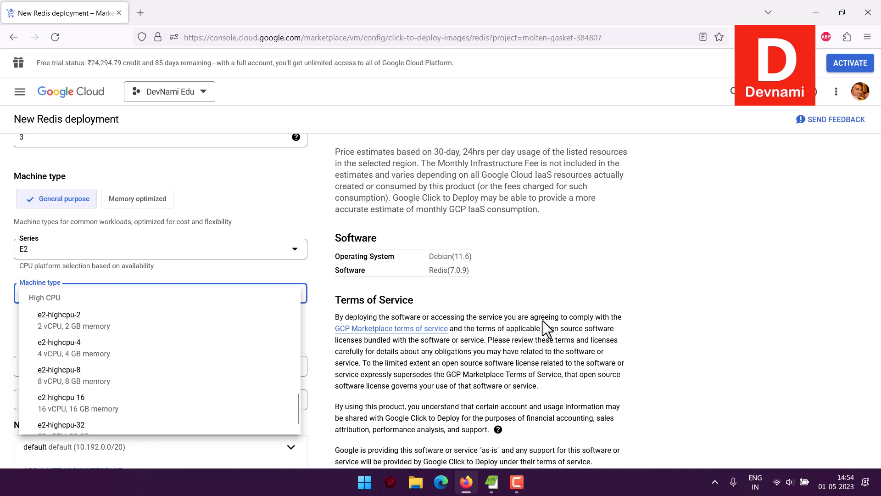
pyautogui.click(463, 295)
# Step: Set the Redis deployment's persistent Redis nodes to No persistence and check the instance count help
pyautogui.scroll(4, 425, 272)
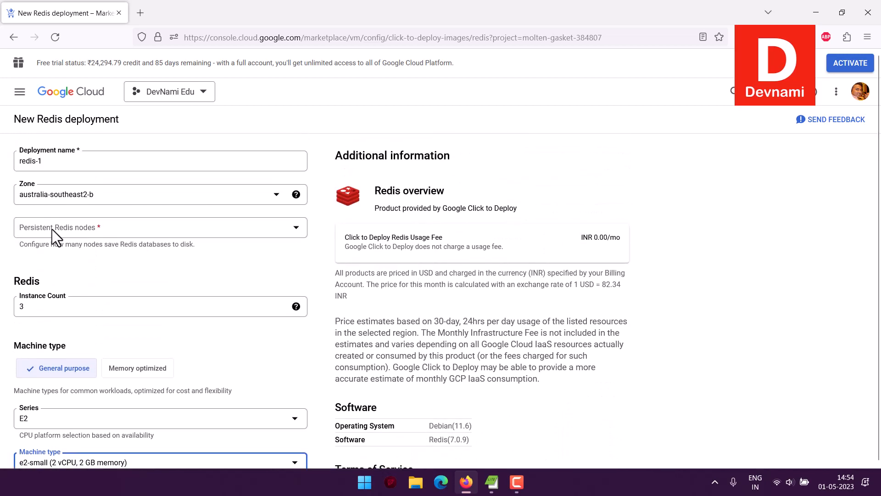
pyautogui.click(51, 227)
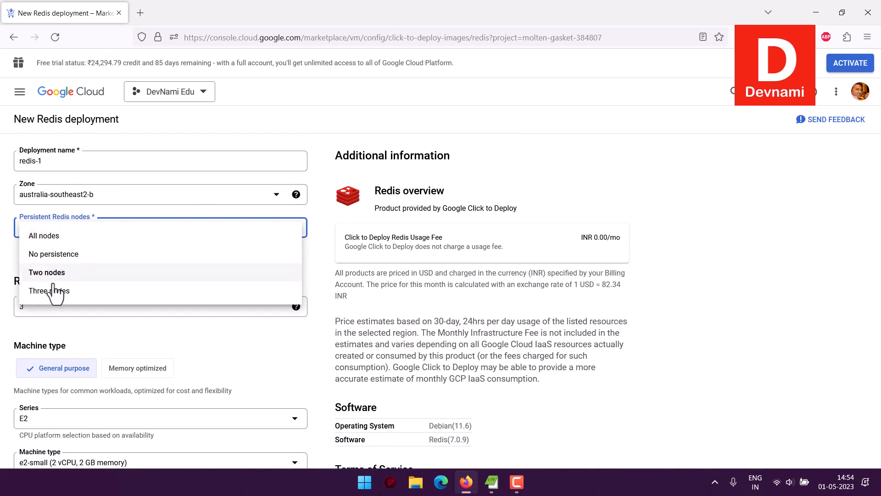
pyautogui.click(55, 257)
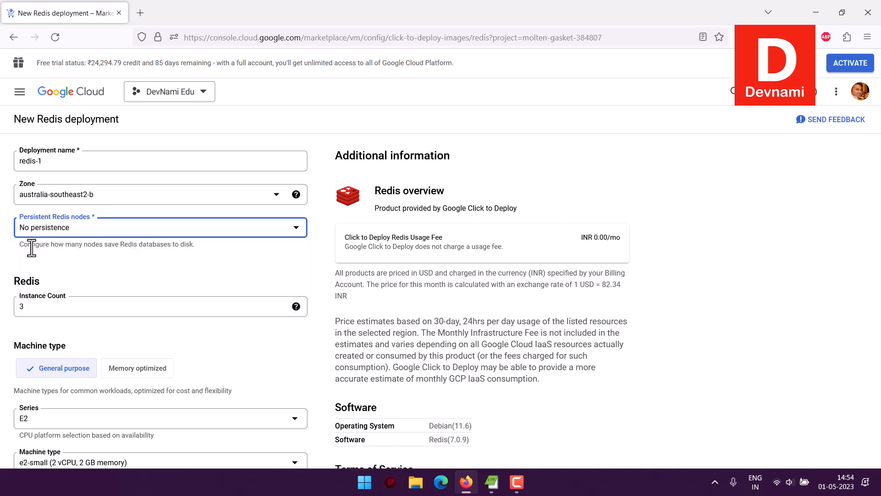
pyautogui.moveTo(39, 243); pyautogui.dragTo(202, 243)
pyautogui.click(202, 242)
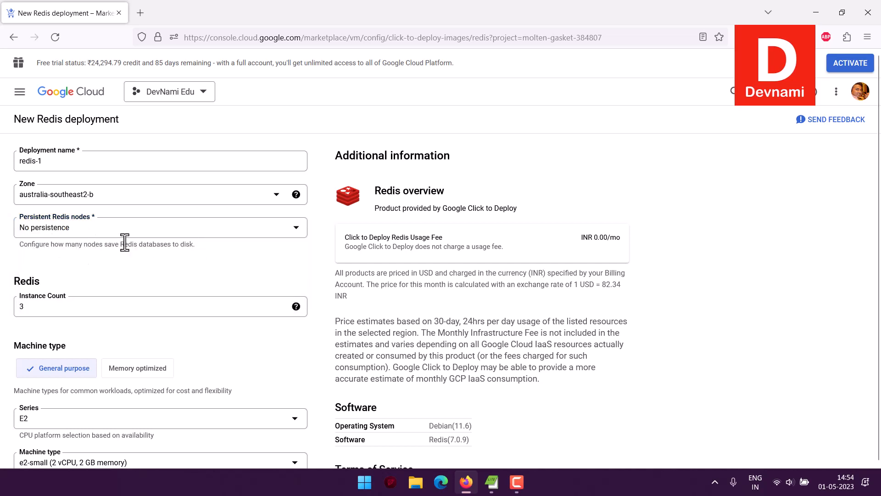
pyautogui.moveTo(101, 244); pyautogui.dragTo(35, 249)
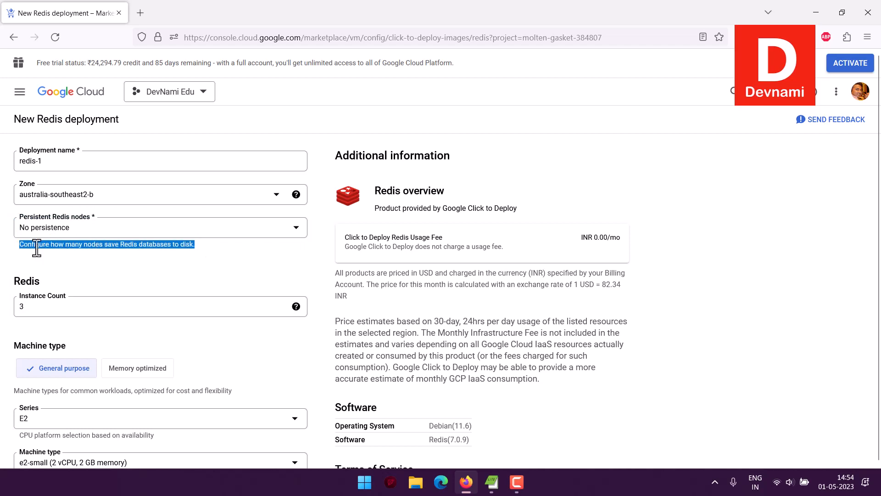
pyautogui.click(6, 250)
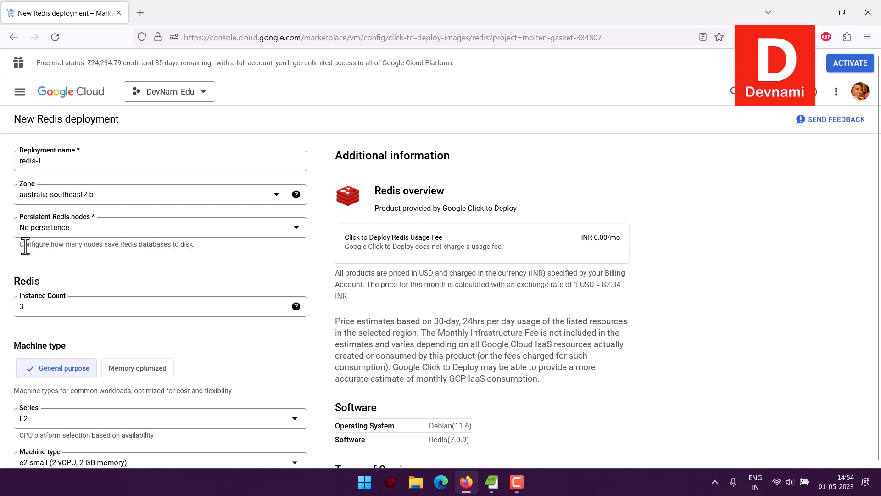
pyautogui.click(296, 307)
# Step: Try a boot disk size of 10 GB, and set it back to 20 GB
pyautogui.scroll(-7, 472, 293)
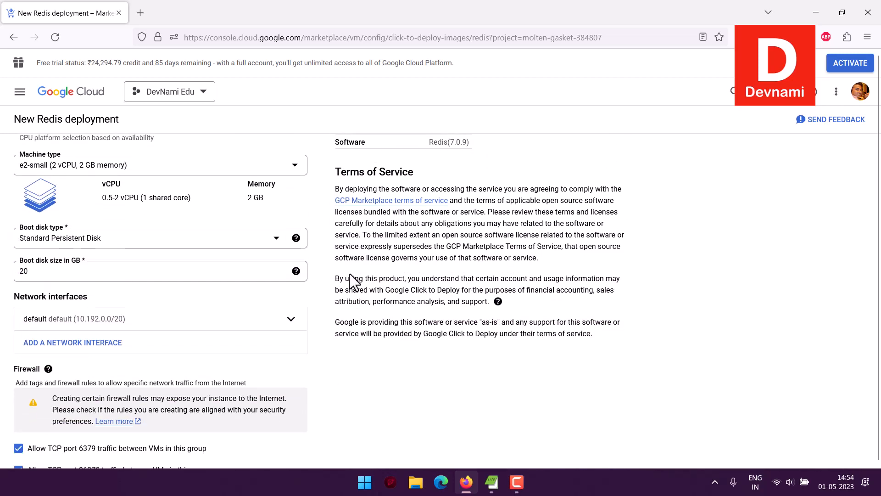
pyautogui.moveTo(296, 272)
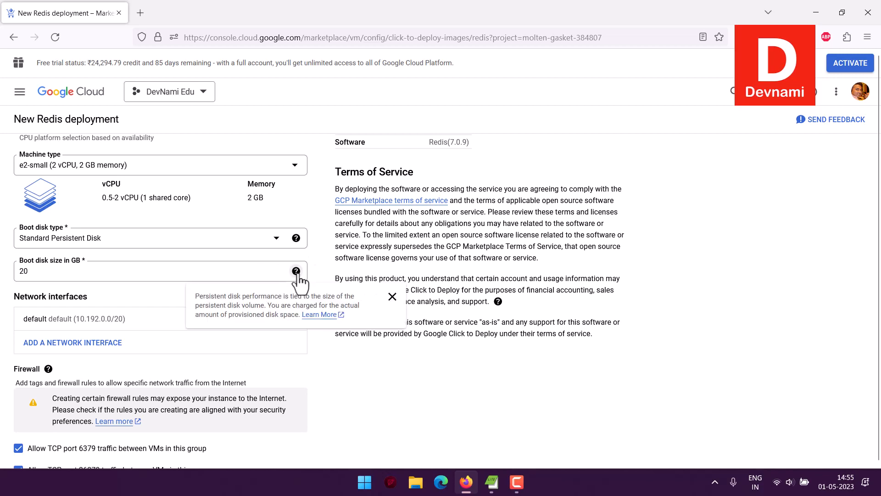
pyautogui.click(36, 271)
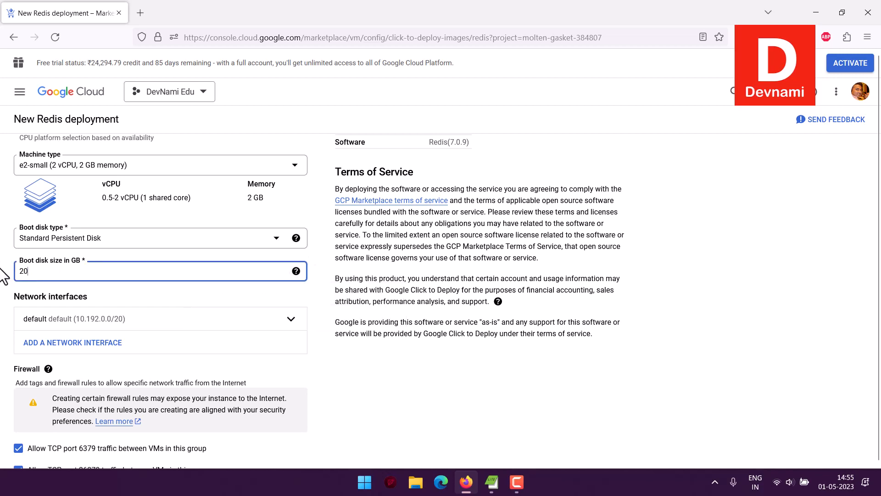
pyautogui.hotkey('ctrl', 'a')
pyautogui.write('10')
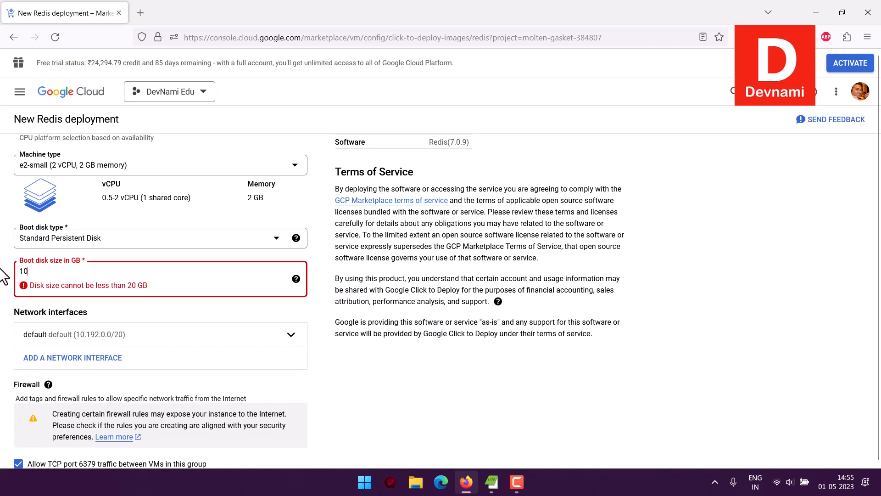
pyautogui.moveTo(32, 270); pyautogui.dragTo(2, 266)
pyautogui.write('20')
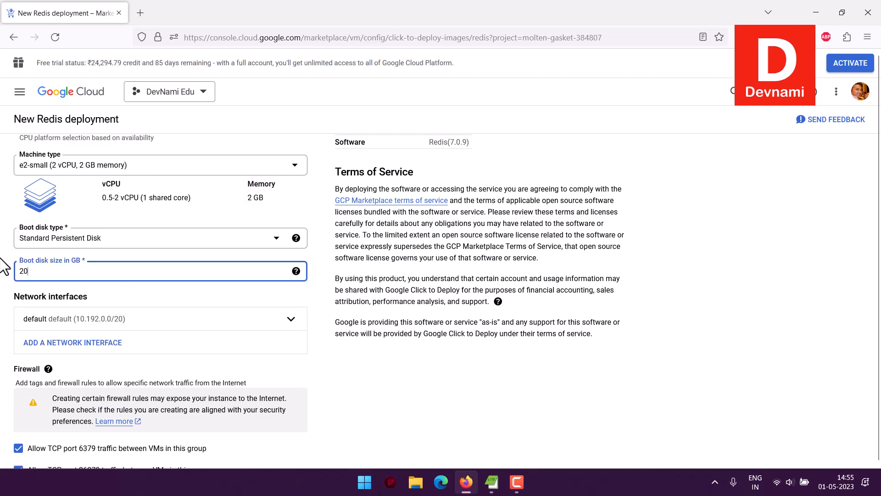
pyautogui.click(4, 271)
# Step: Examine the default network interface's settings, the firewall rules and the explanation of Stackdriver Logging
pyautogui.scroll(-3, 4, 257)
pyautogui.scroll(1, 5, 256)
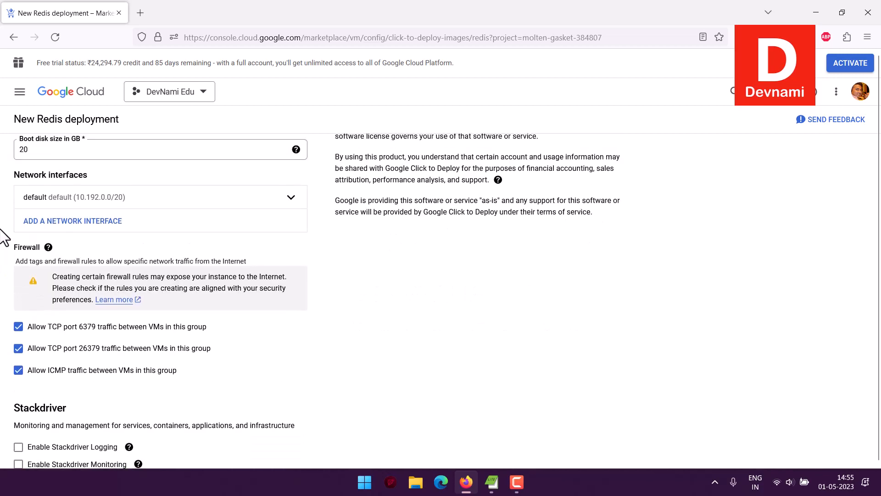
pyautogui.click(294, 197)
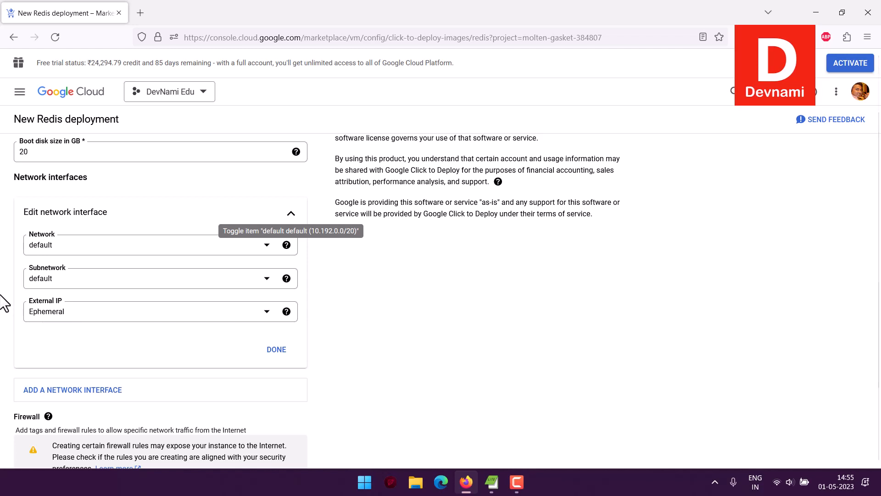
pyautogui.scroll(-4, 3, 302)
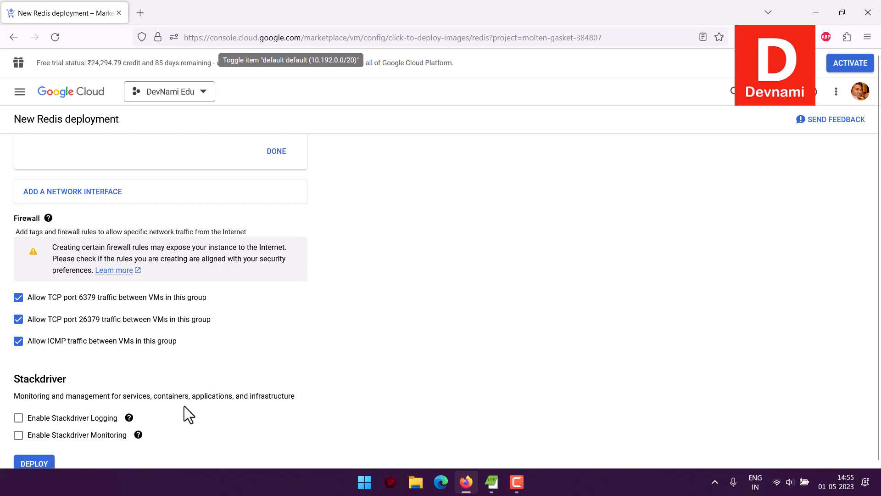
pyautogui.click(129, 418)
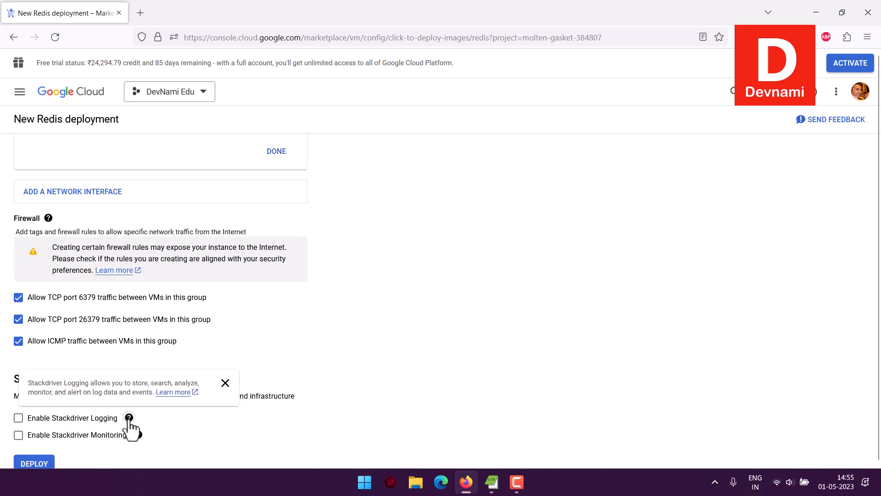
pyautogui.click(570, 408)
# Step: Check the completed configuration form once more and deploy redis-1
pyautogui.scroll(10, 453, 333)
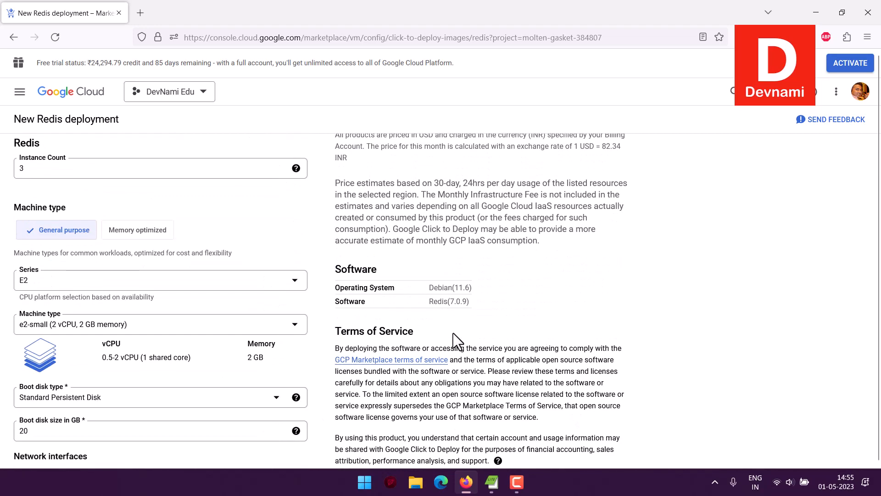
pyautogui.scroll(3, 453, 332)
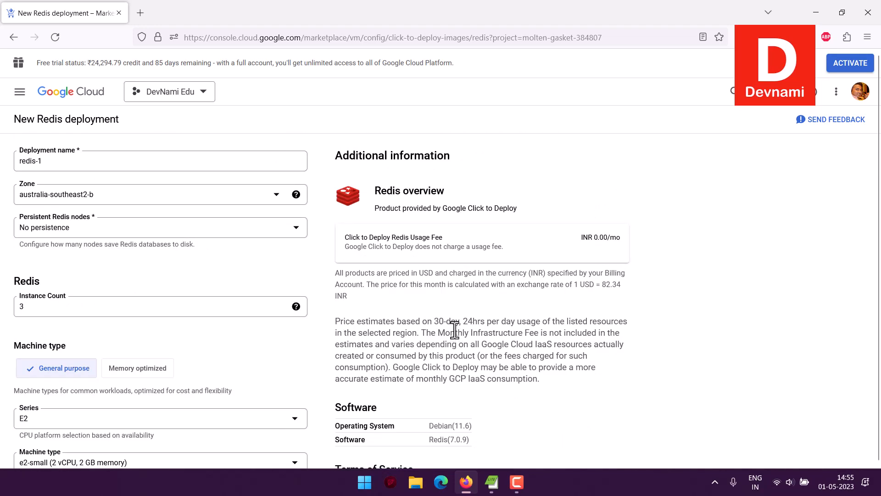
pyautogui.scroll(-15, 456, 326)
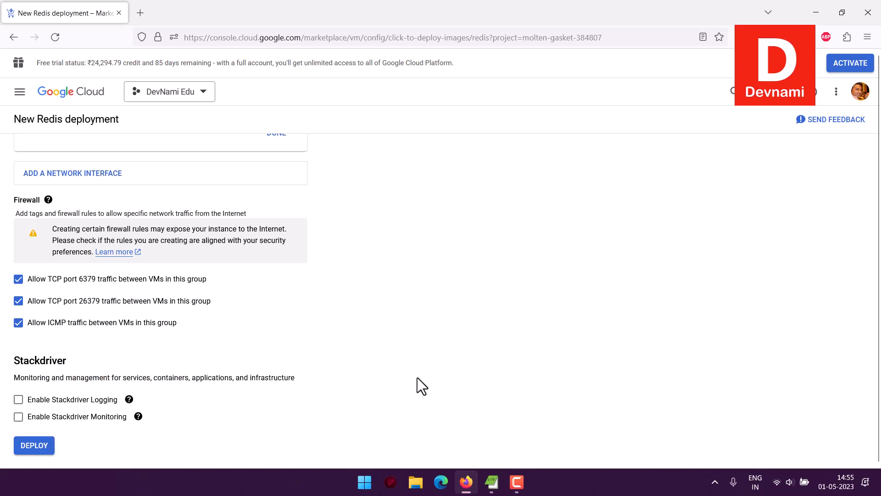
pyautogui.click(36, 449)
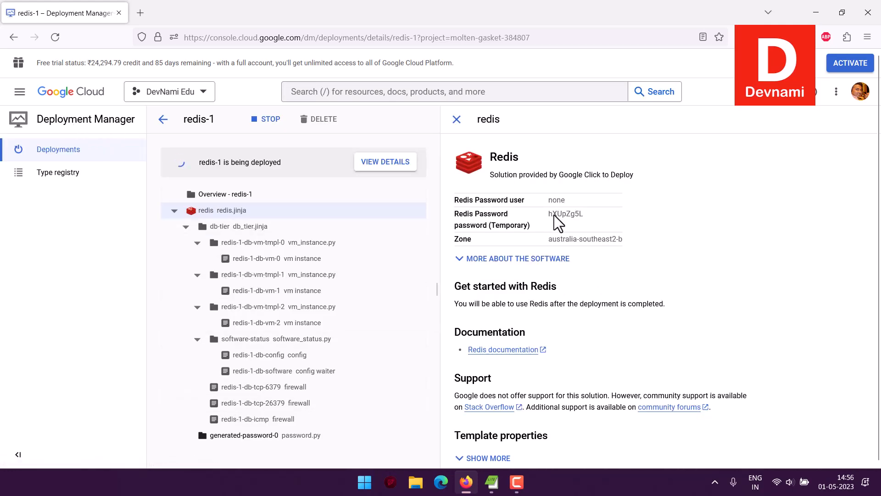
# Step: Inspect the Redis password user, temporary password and expanded software details of the redis-1 deployment
pyautogui.doubleClick(557, 200)
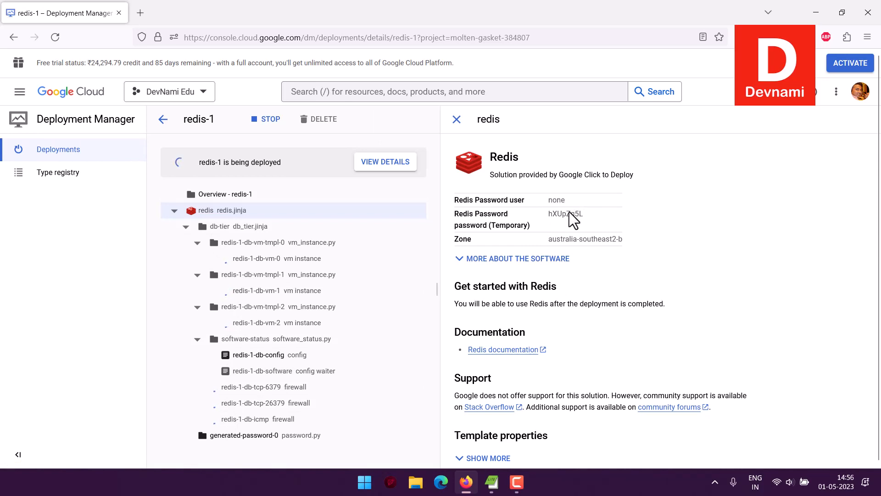
pyautogui.doubleClick(569, 213)
pyautogui.click(588, 217)
pyautogui.click(542, 260)
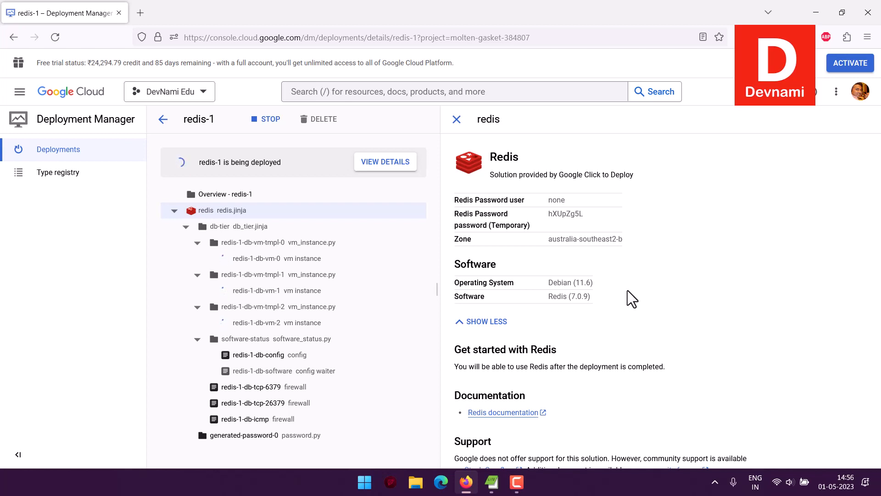
# Step: Open the Compute Engine VM instances list in a separate browser tab and check the deployment's progress
pyautogui.rightClick(71, 93)
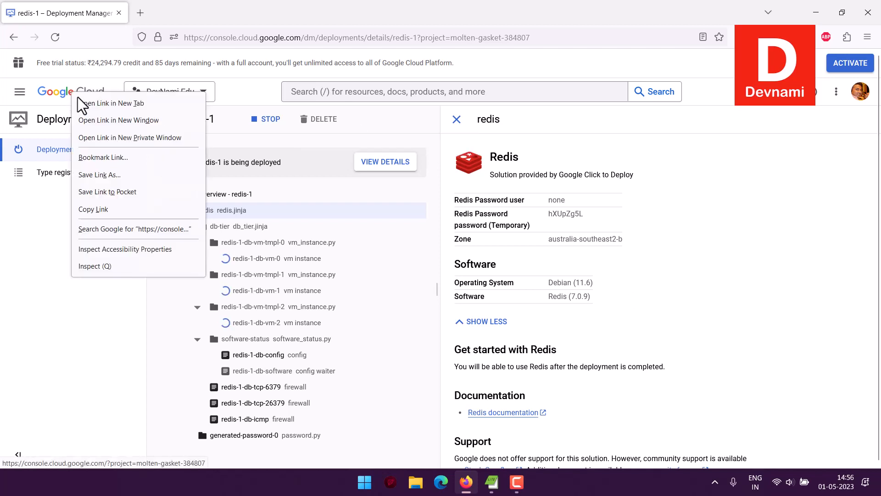
pyautogui.click(87, 103)
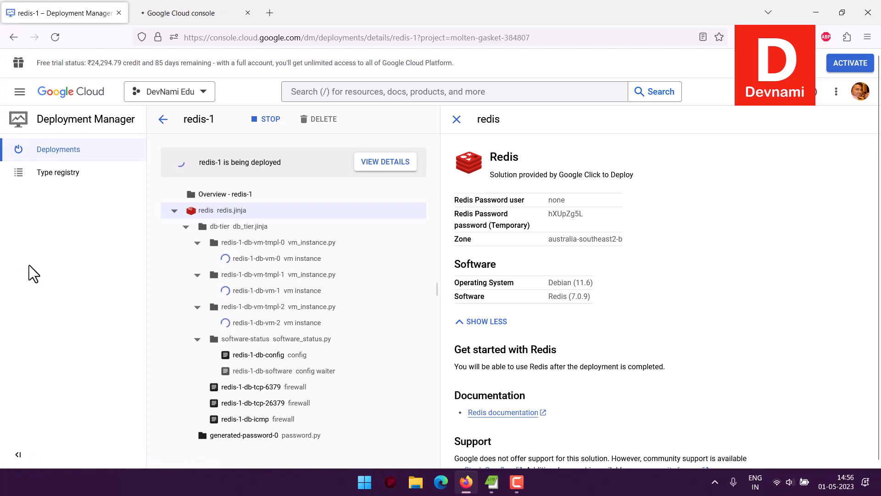
pyautogui.click(190, 20)
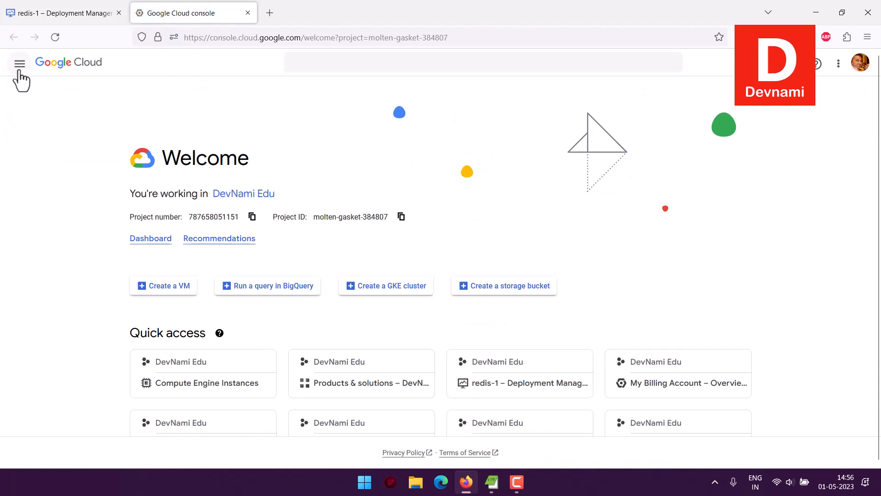
pyautogui.click(20, 64)
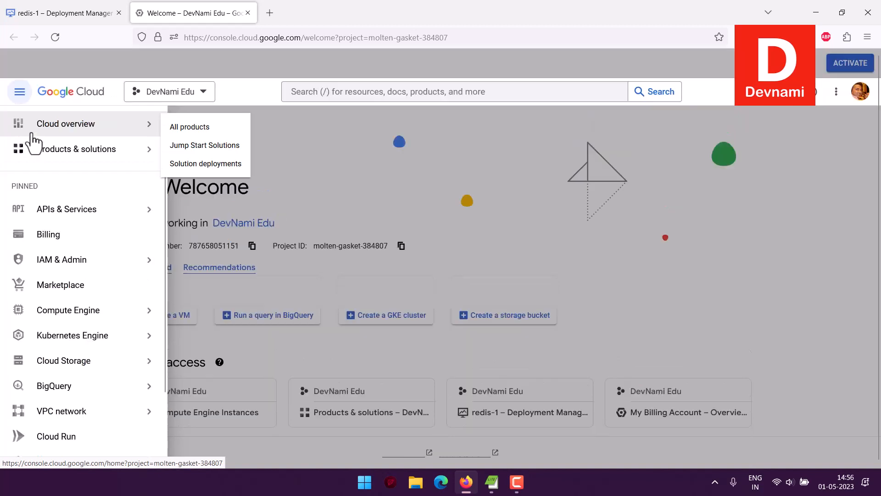
pyautogui.moveTo(68, 311)
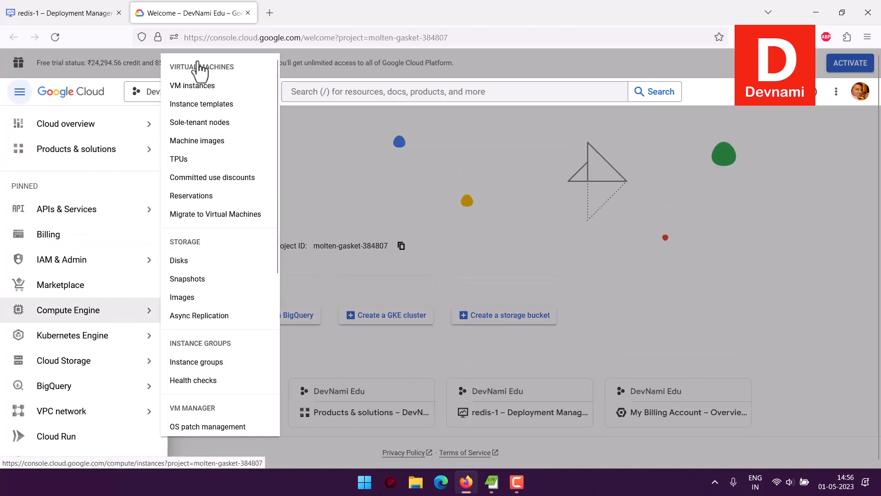
pyautogui.click(199, 88)
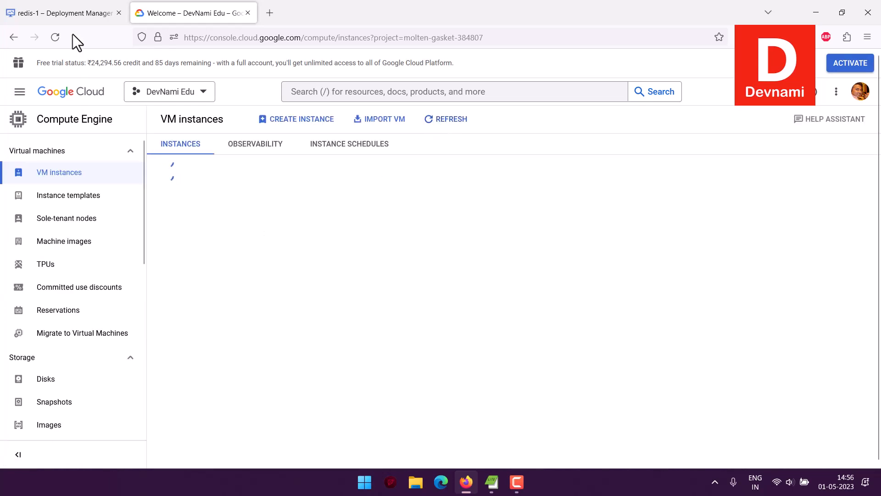
pyautogui.click(69, 18)
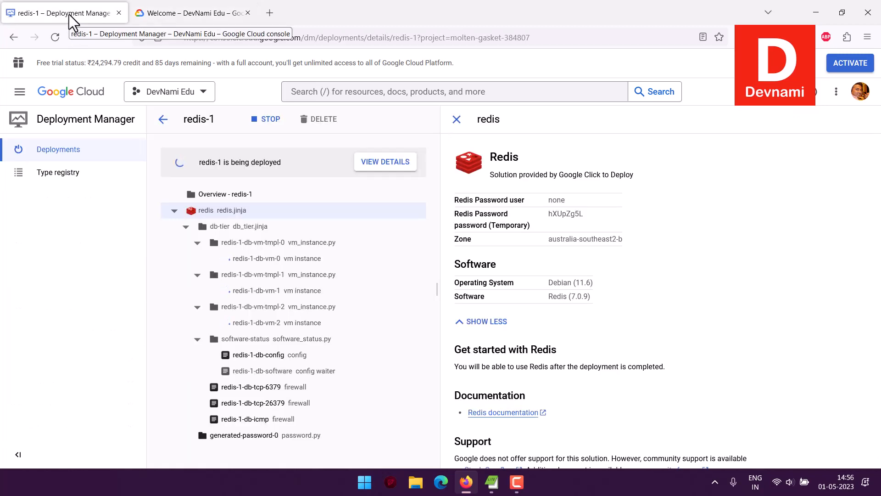
pyautogui.click(182, 9)
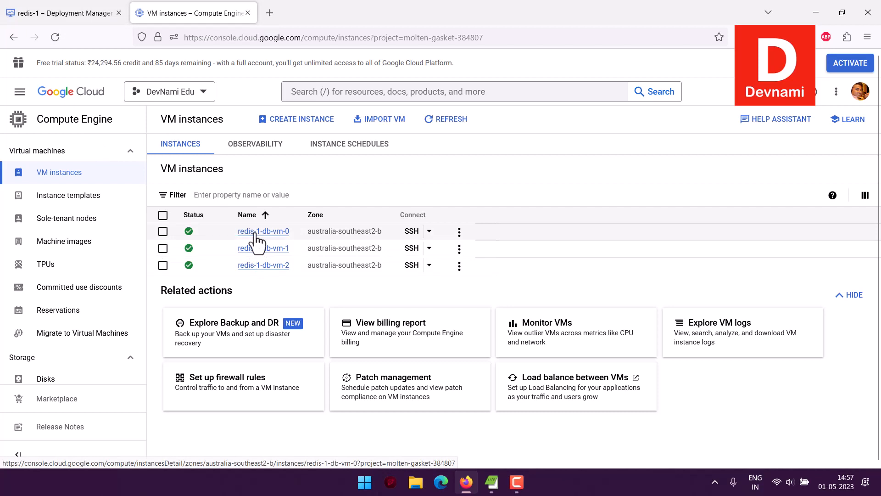
# Step: Copy the gcloud command for connecting to the Redis primary server from the redis-1 deployment's suggested next steps
pyautogui.click(60, 13)
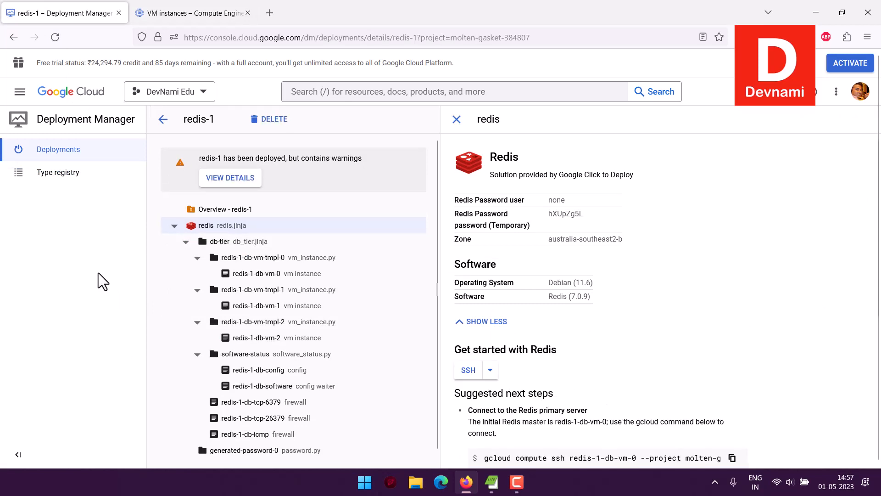
pyautogui.scroll(-3, 731, 305)
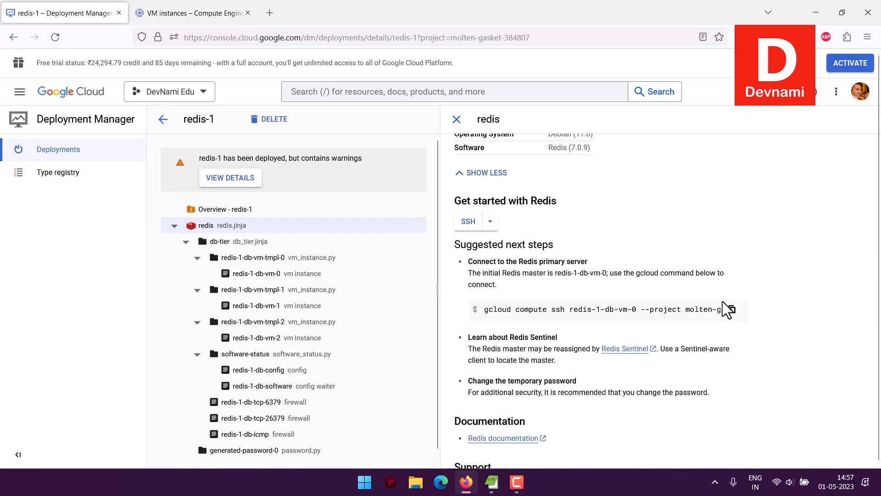
pyautogui.doubleClick(546, 261)
pyautogui.click(592, 268)
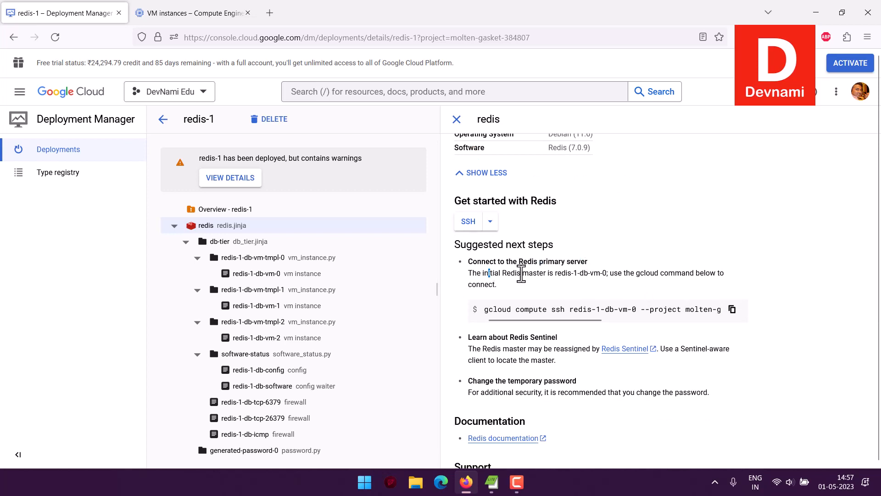
pyautogui.doubleClick(594, 273)
pyautogui.moveTo(610, 273); pyautogui.dragTo(684, 272)
pyautogui.click(733, 310)
pyautogui.scroll(-3, 778, 255)
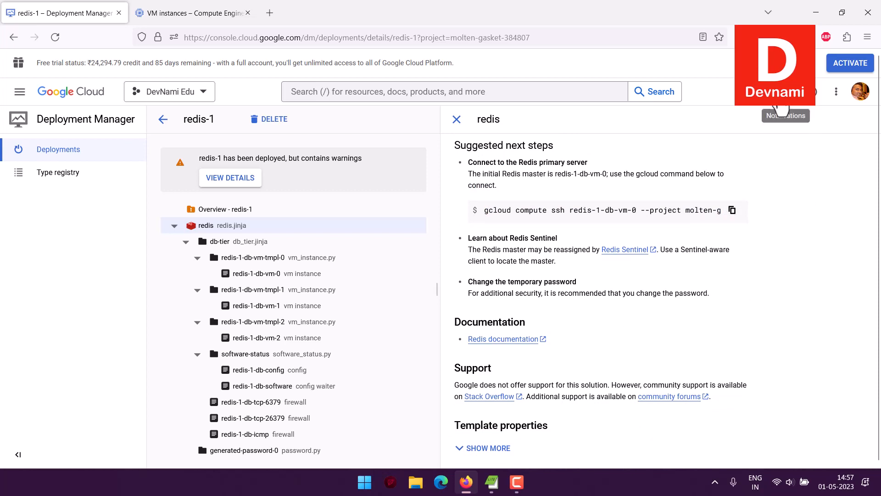
# Step: Activate Cloud Shell from the Compute Engine VM instances page and open its terminal in a separate browser tab
pyautogui.click(170, 12)
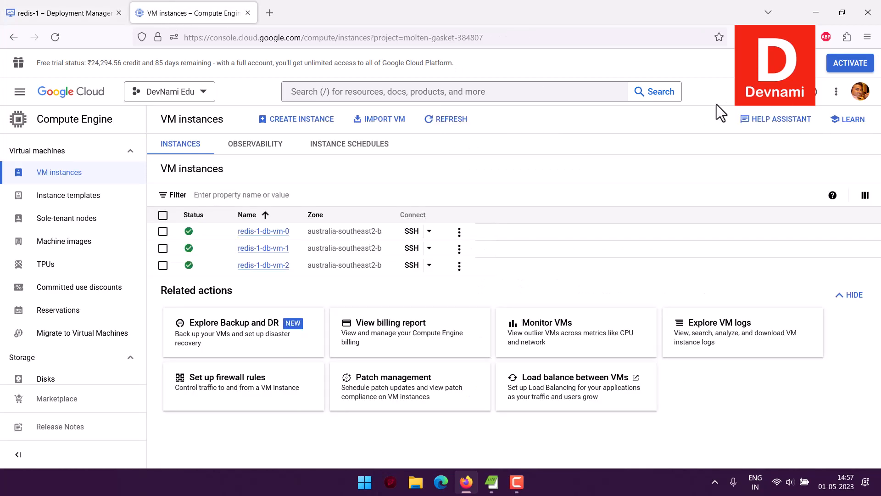
pyautogui.click(762, 92)
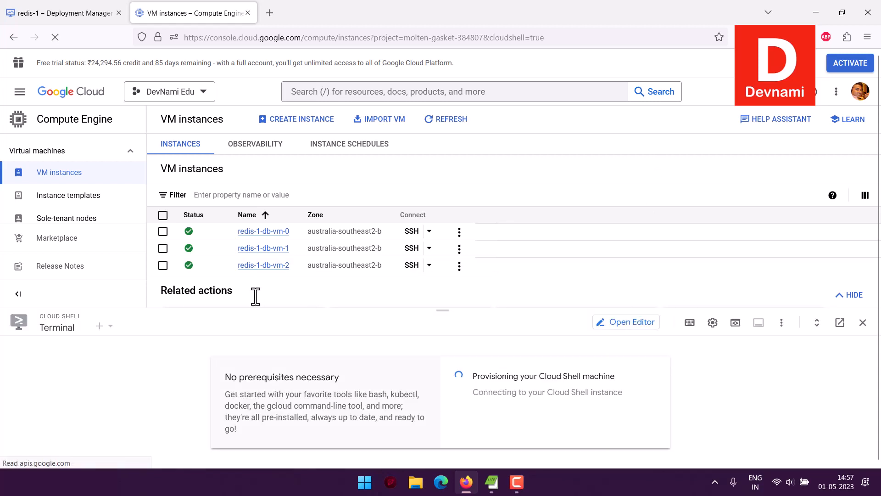
pyautogui.click(840, 322)
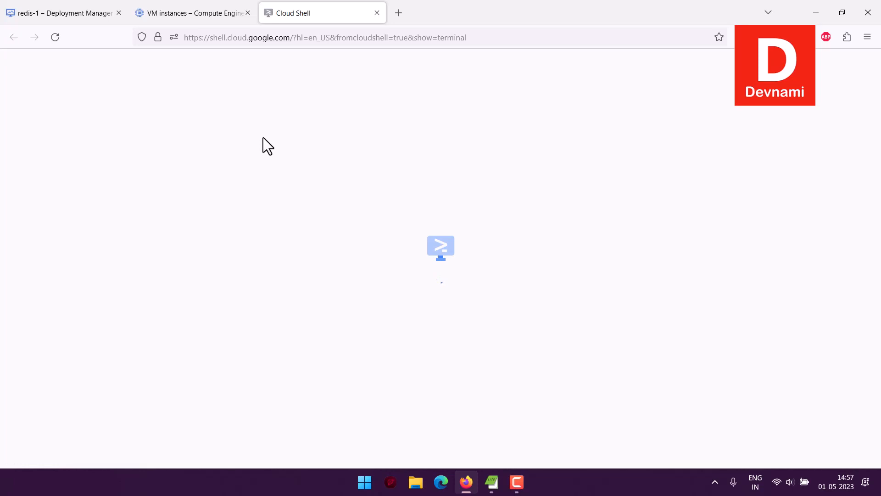
# Step: Review the redis-1 deployment's gcloud connection command, Redis temporary password and software details
pyautogui.click(63, 14)
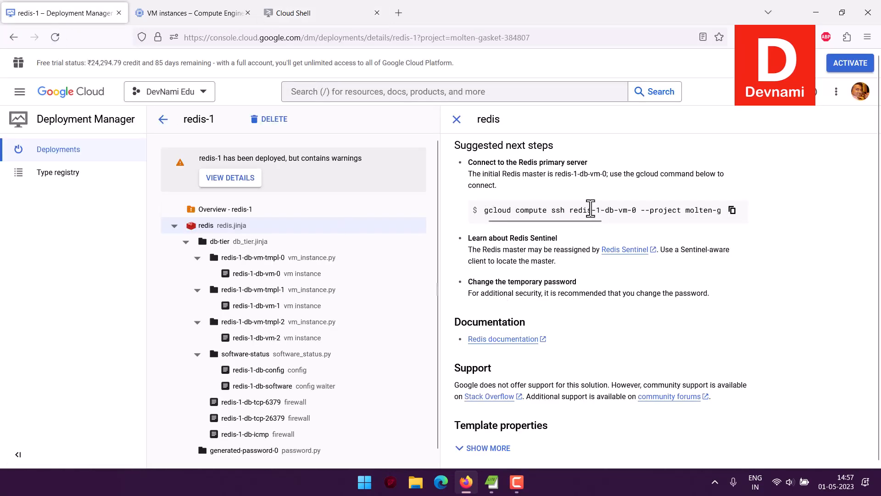
pyautogui.moveTo(593, 220); pyautogui.dragTo(534, 217)
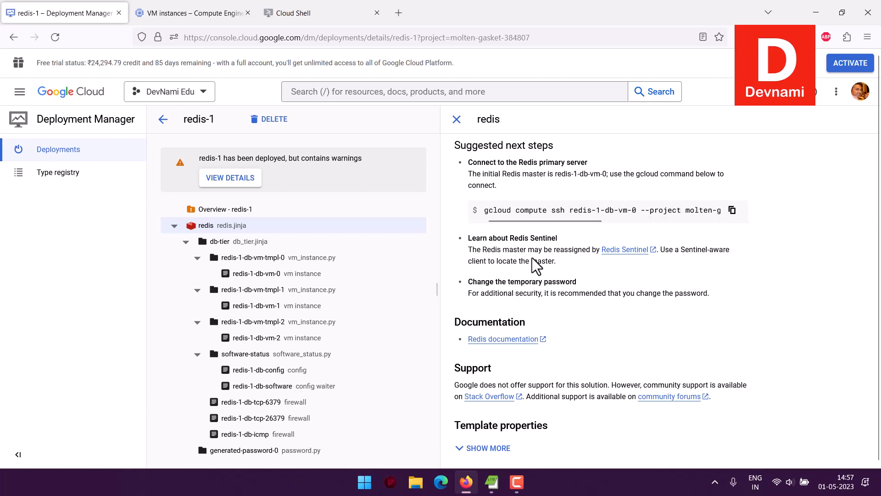
pyautogui.scroll(4, 873, 251)
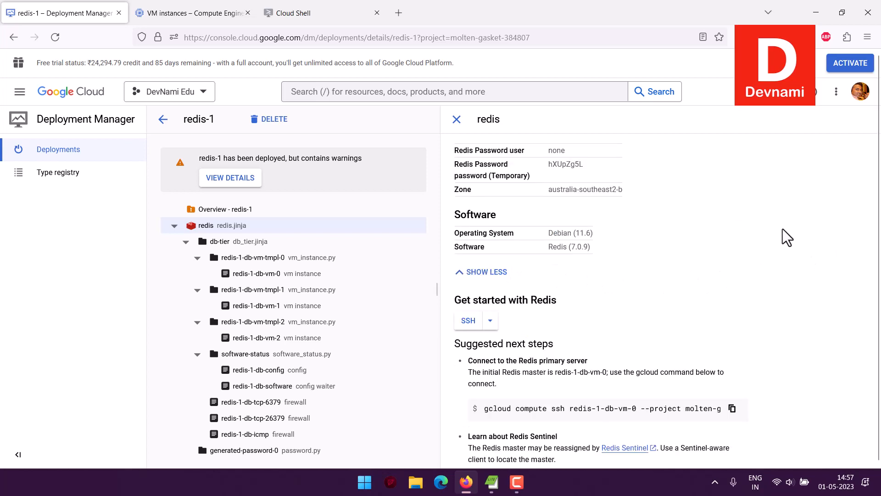
pyautogui.scroll(1, 750, 236)
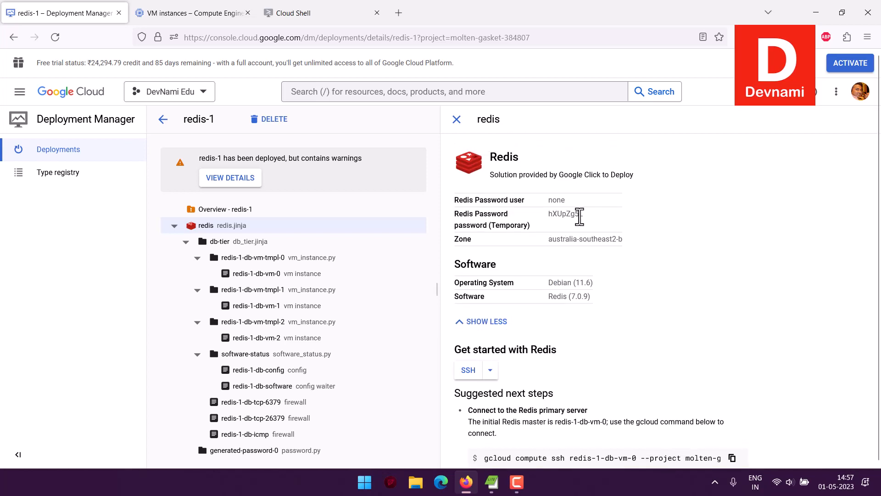
pyautogui.click(294, 20)
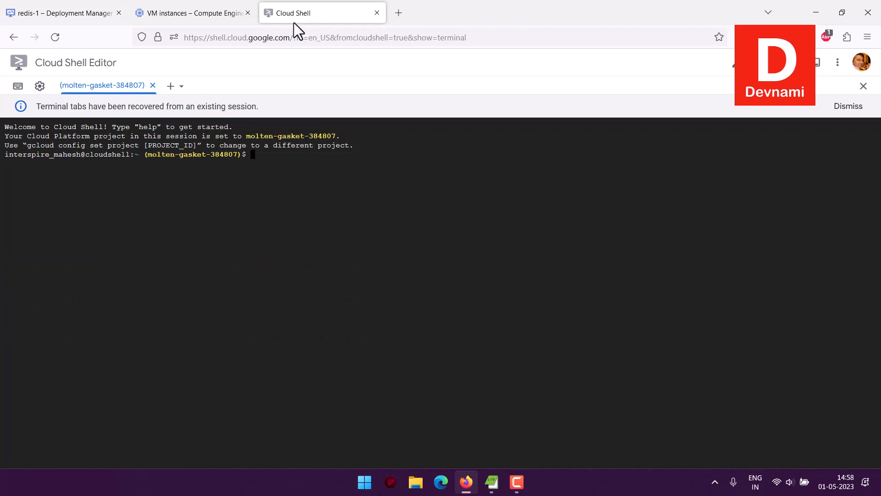
pyautogui.rightClick(280, 155)
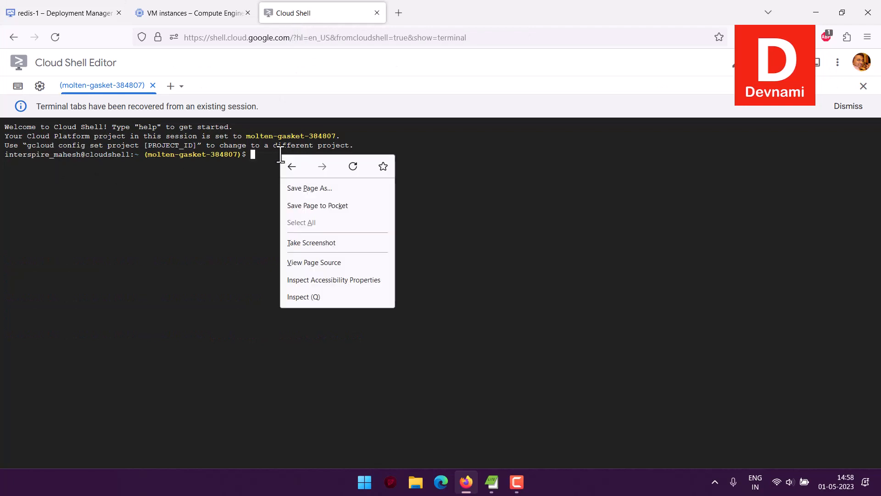
pyautogui.click(264, 156)
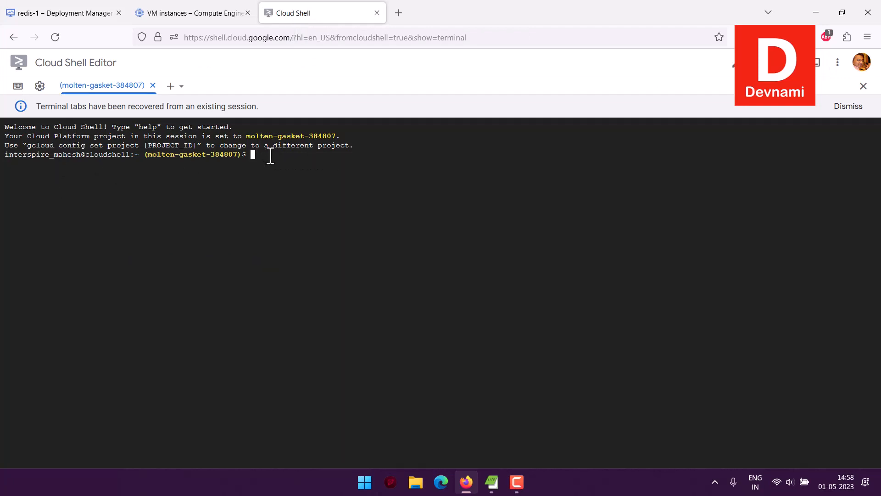
# Step: Copy redis-1's gcloud compute ssh command for redis-1-db-vm-0, submit it in the Cloud Shell terminal and authorize Cloud Shell to use the credentials
pyautogui.click(96, 15)
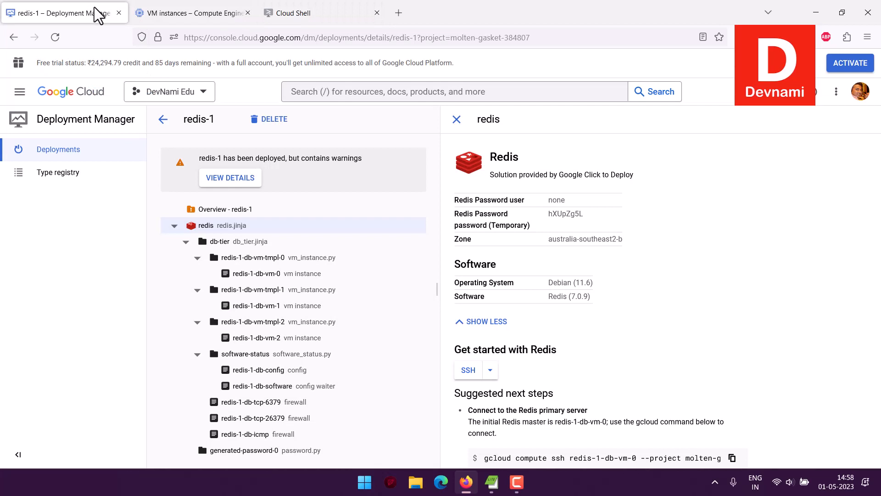
pyautogui.click(732, 458)
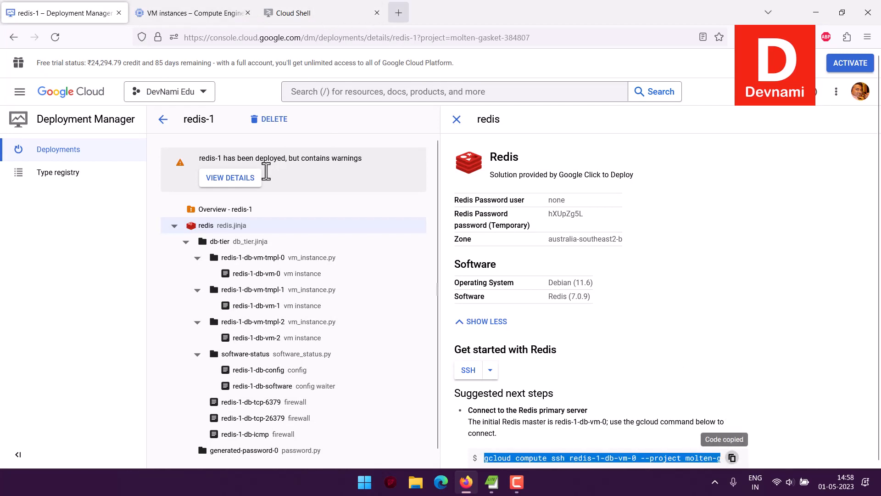
pyautogui.hotkey('ctrl', 'shift', 'Tab')
pyautogui.hotkey('ctrl', 'v')
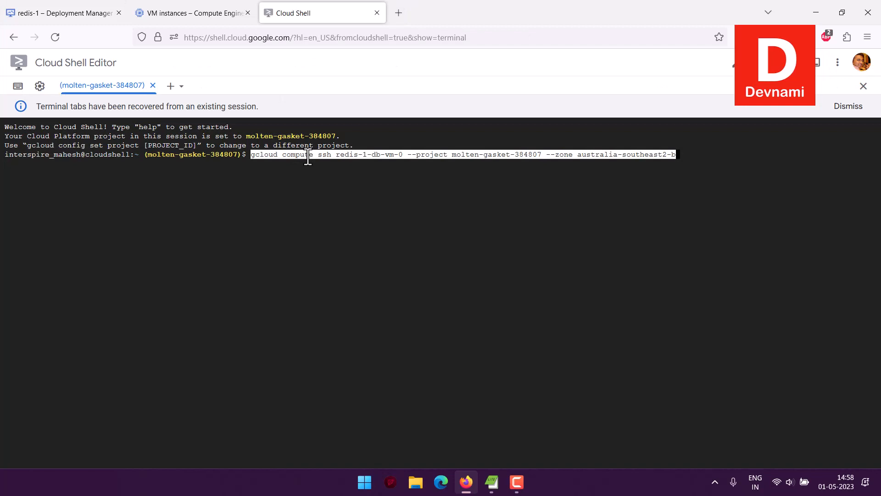
pyautogui.press('Return')
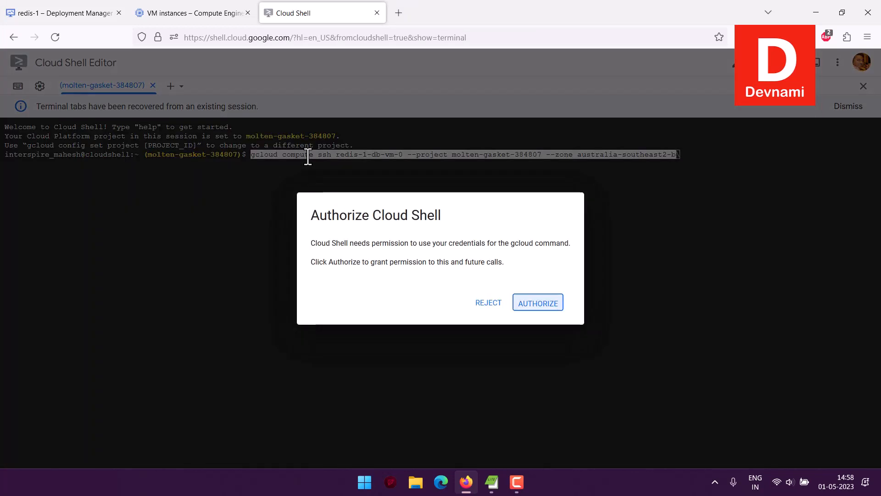
pyautogui.click(543, 305)
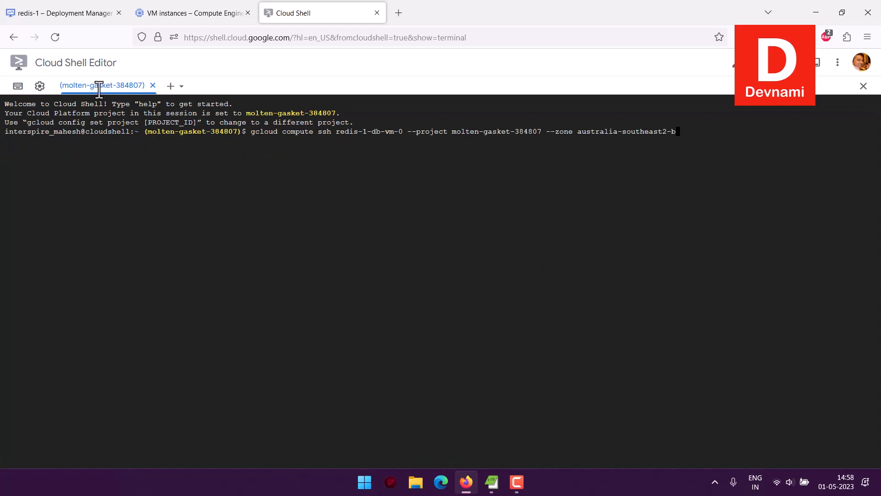
# Step: Look up the temporary Redis password in the redis-1 deployment details and return to the Cloud Shell terminal
pyautogui.click(39, 13)
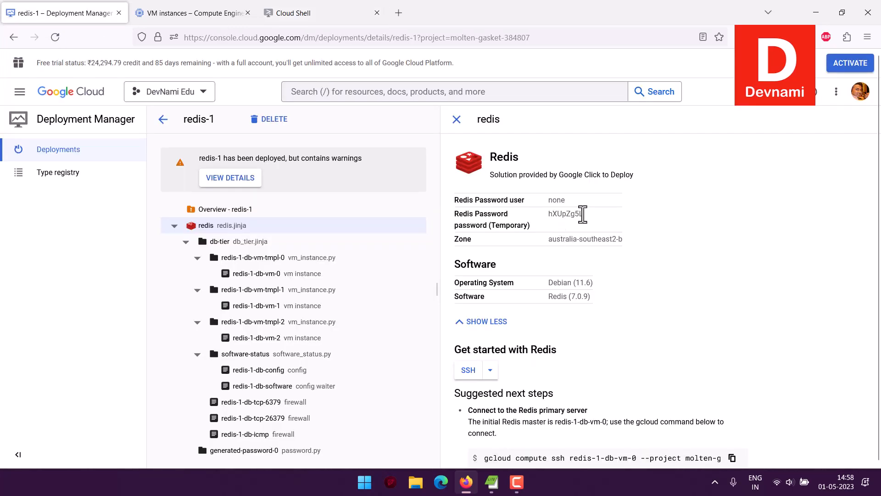
pyautogui.moveTo(583, 214); pyautogui.dragTo(548, 214)
pyautogui.click(321, 12)
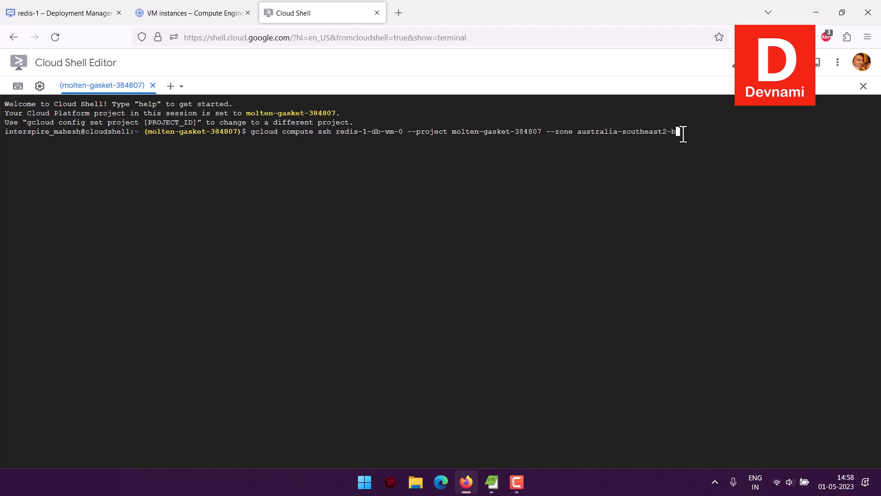
# Step: Connect to redis-1-db-vm-0 over SSH, answering y to generate the SSH keys and leaving the passphrase empty
pyautogui.press('Return')
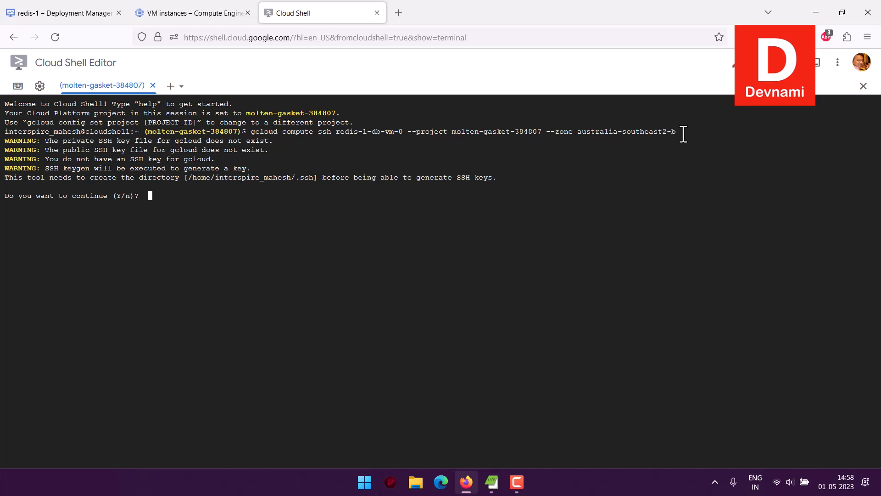
pyautogui.write('y')
pyautogui.press('Return')
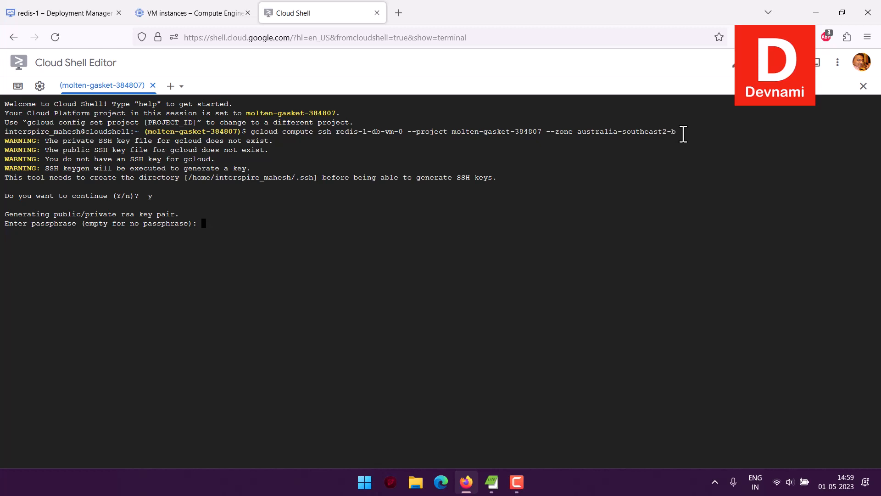
pyautogui.press('Return')
pyautogui.press('Return')
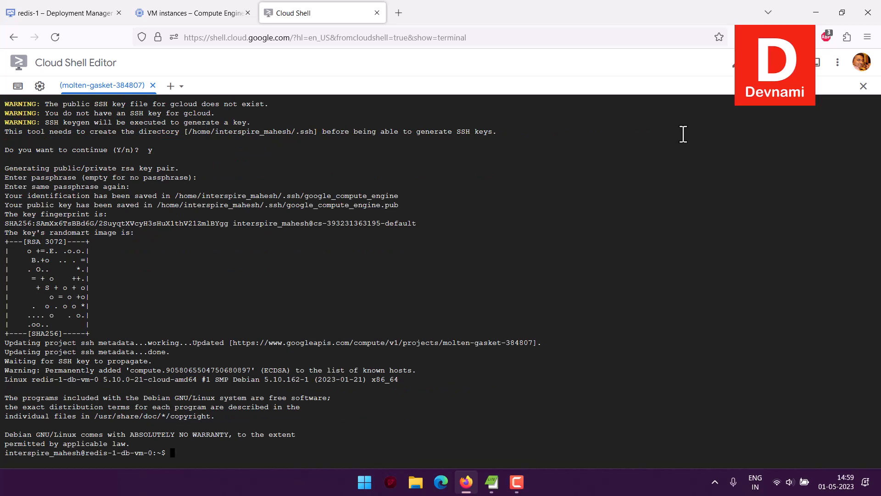
# Step: Clear the redis-1-db-vm-0 terminal with the clear command and enter redis-cli at the prompt
pyautogui.write('redis')
pyautogui.press('BackSpace')
pyautogui.press('BackSpace')
pyautogui.press('BackSpace')
pyautogui.press('BackSpace')
pyautogui.press('BackSpace')
pyautogui.write('clear')
pyautogui.press('Return')
pyautogui.write('redis')
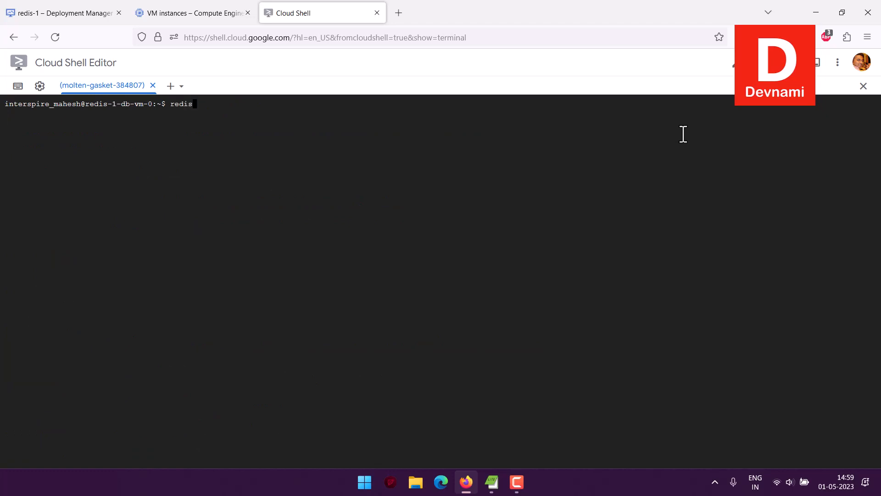
pyautogui.write('-cli')
# Step: Set the Cloud Shell terminal's text size to Largest
pyautogui.click(838, 63)
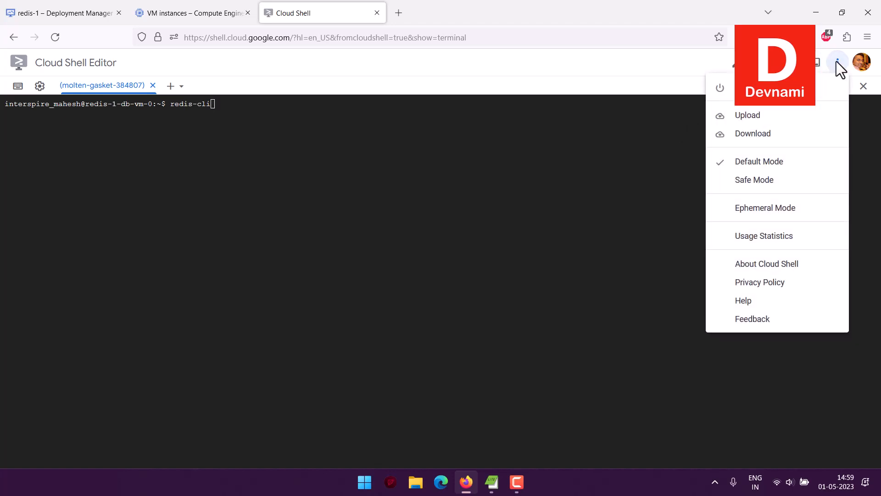
pyautogui.click(676, 62)
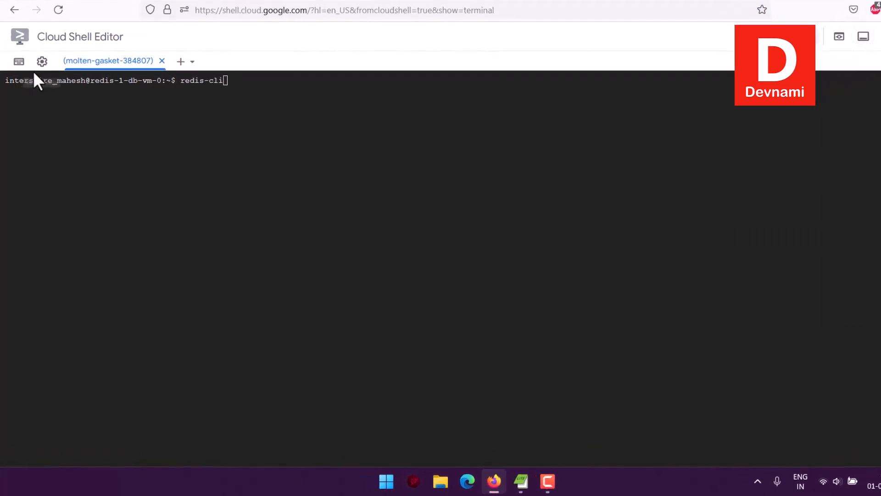
pyautogui.click(42, 62)
pyautogui.moveTo(53, 110)
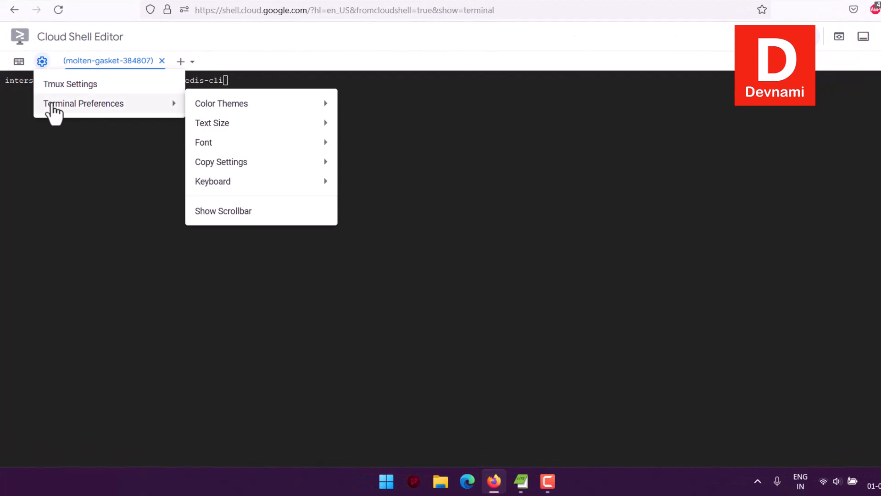
pyautogui.moveTo(221, 150)
pyautogui.moveTo(228, 131)
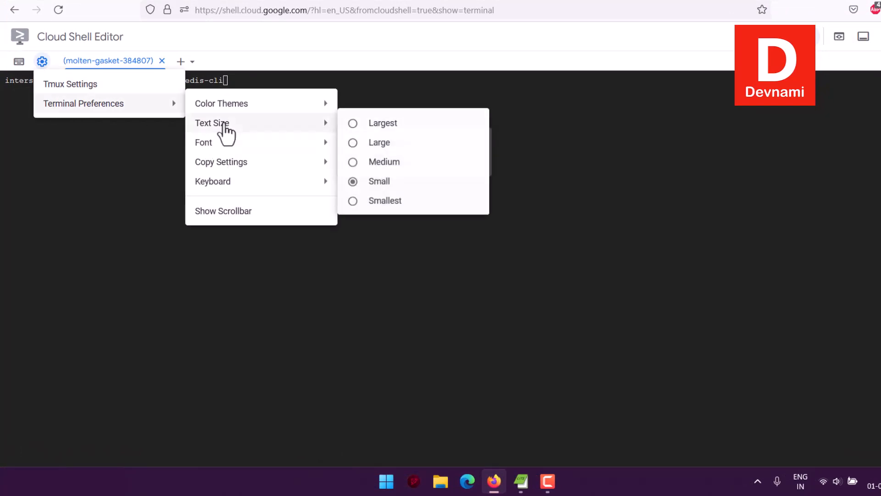
pyautogui.click(354, 123)
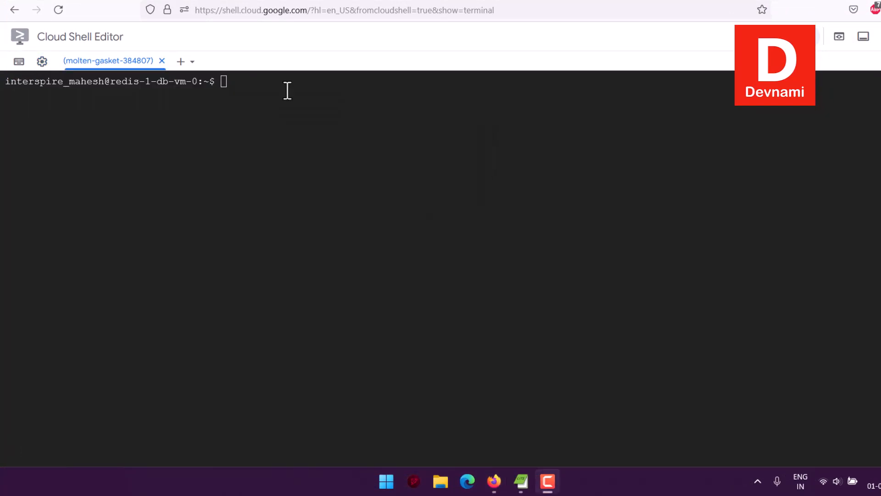
# Step: Start the Redis command-line client on redis-1-db-vm-0 by running redis-cli
pyautogui.click(288, 90)
pyautogui.write('redis')
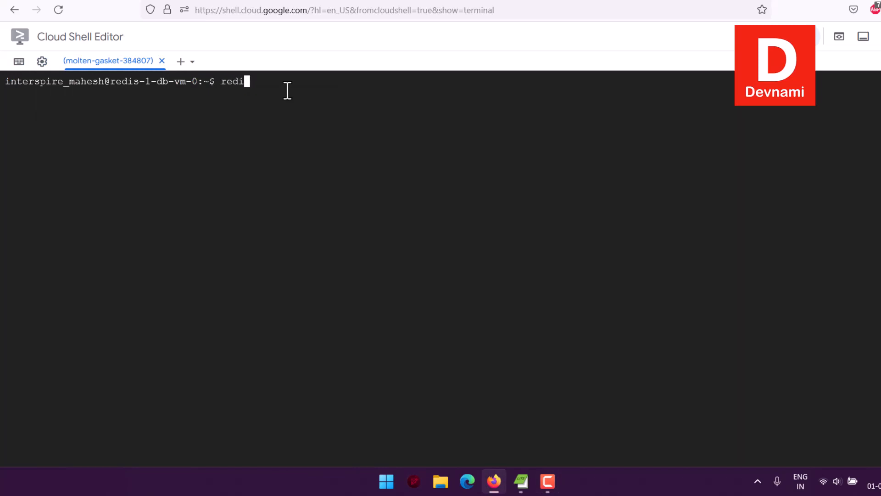
pyautogui.write('-cli')
pyautogui.press('Return')
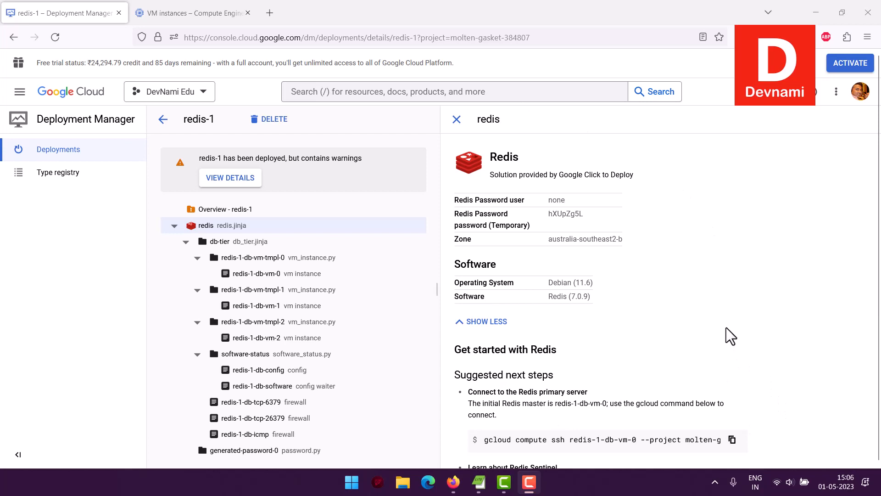
# Step: Delete the redis-1 deployment from the Deployments list together with all resources created by it, such as VMs, load balancers and disks
pyautogui.click(24, 156)
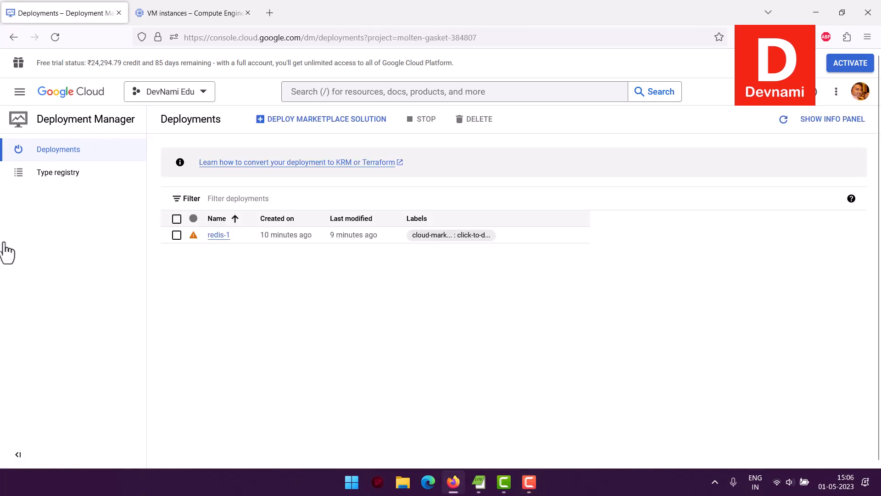
pyautogui.click(177, 235)
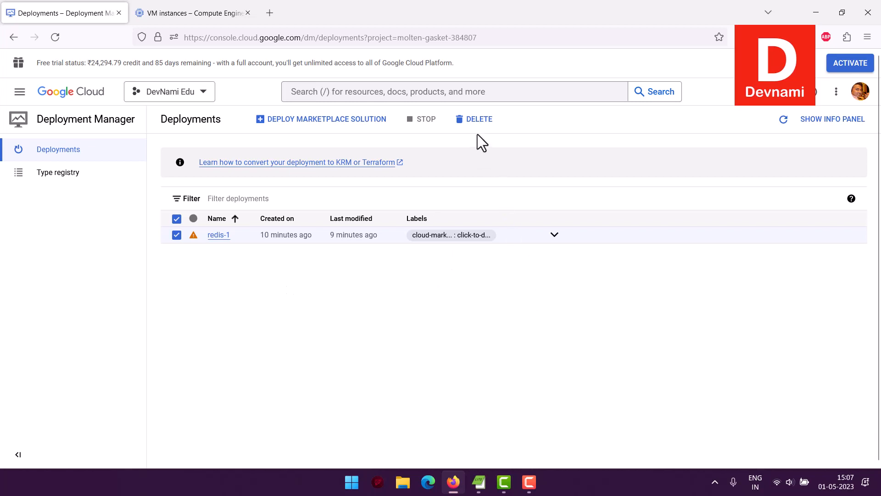
pyautogui.click(475, 120)
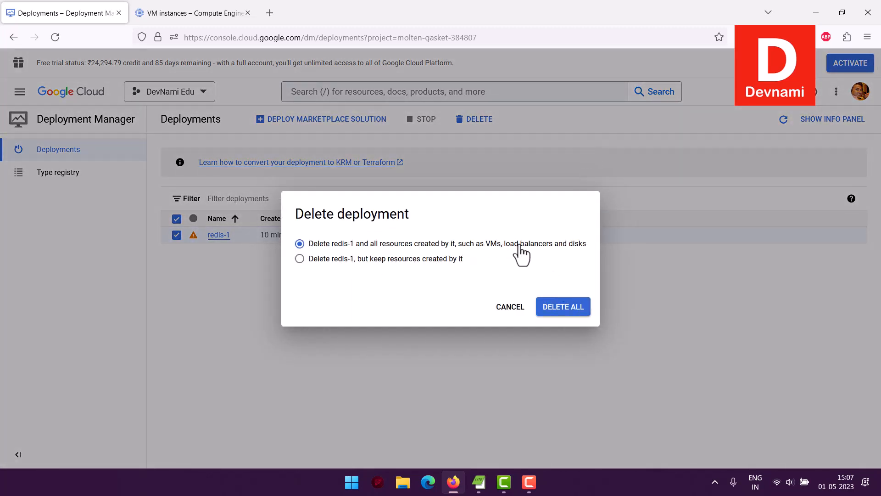
pyautogui.click(575, 307)
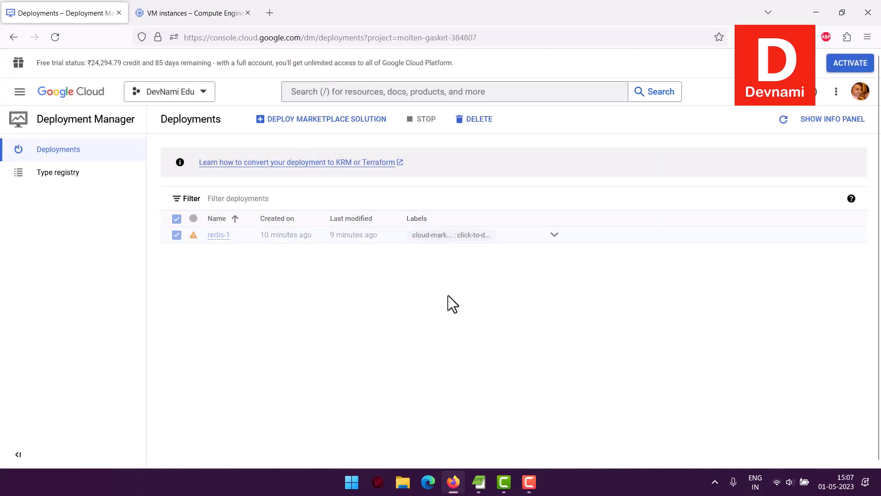